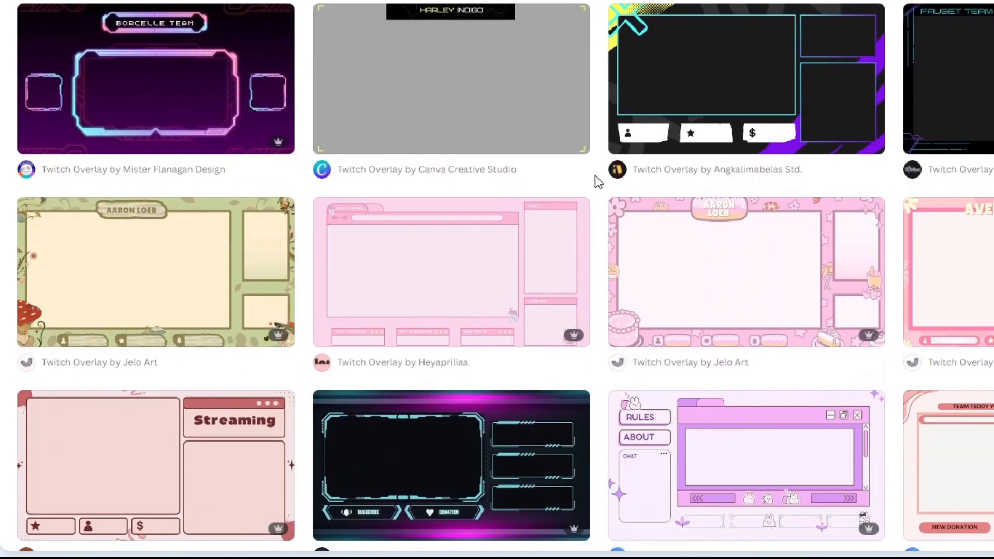
Open the Soft Green Playful Gaming Twitch Overlay template for customization
scroll(331, 202, "down", 2)
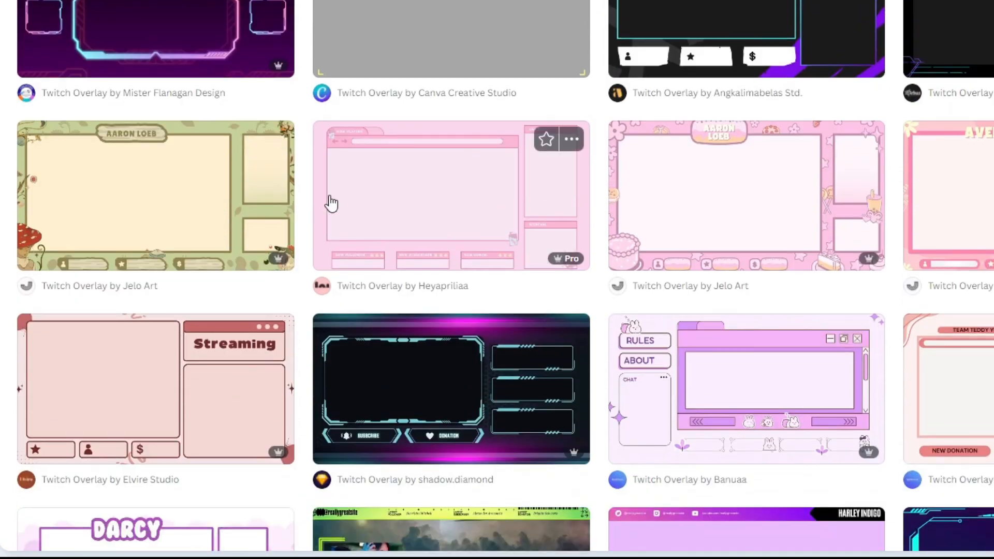
left_click(179, 208)
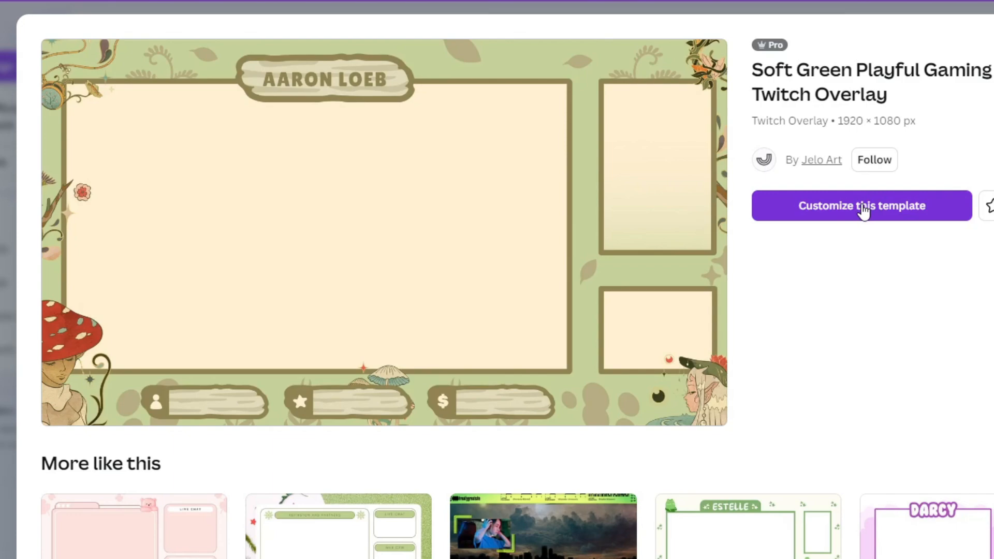
left_click(864, 208)
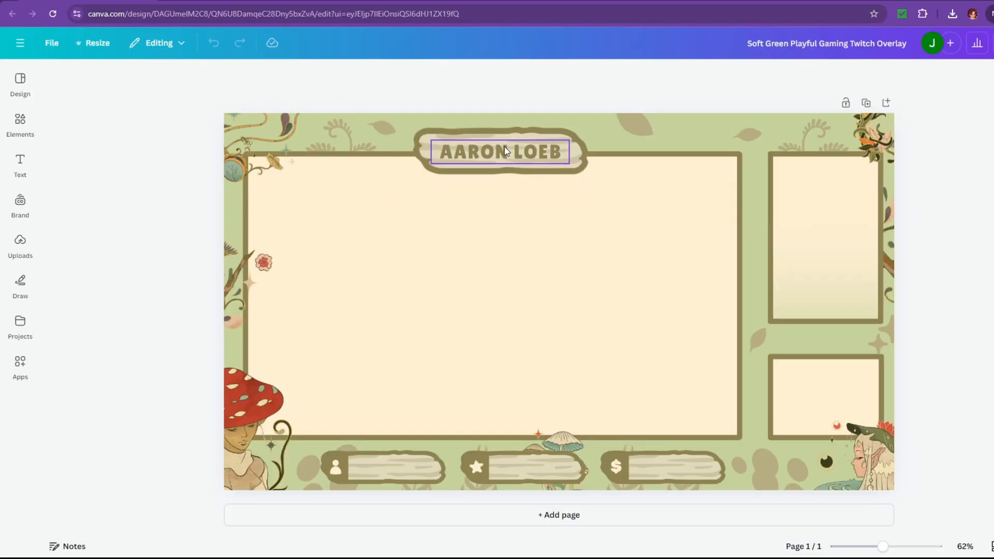
Replace the placeholder name on the wooden sign with "ITSGAMERRACH"
double_click(514, 164)
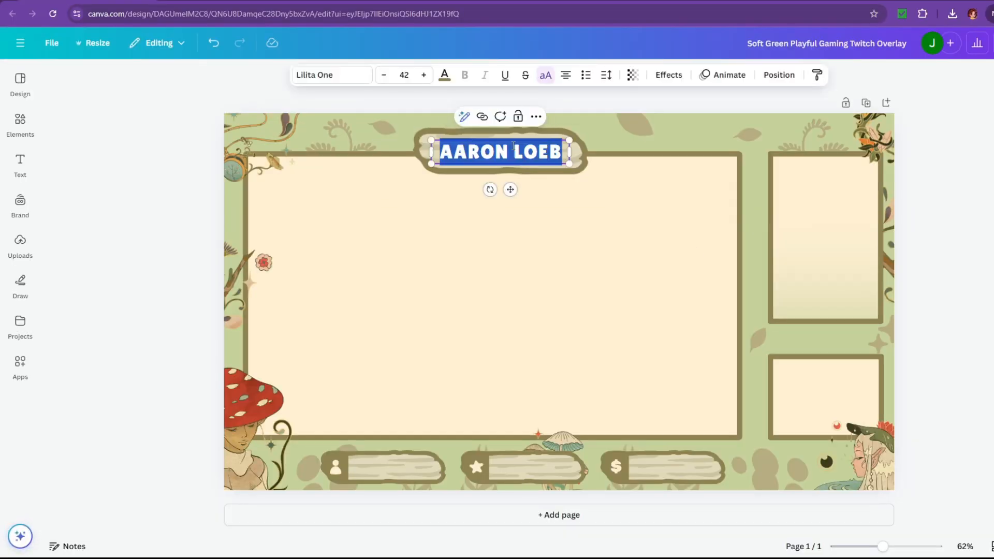
key("BackSpace")
type("ITSGAMERRACH")
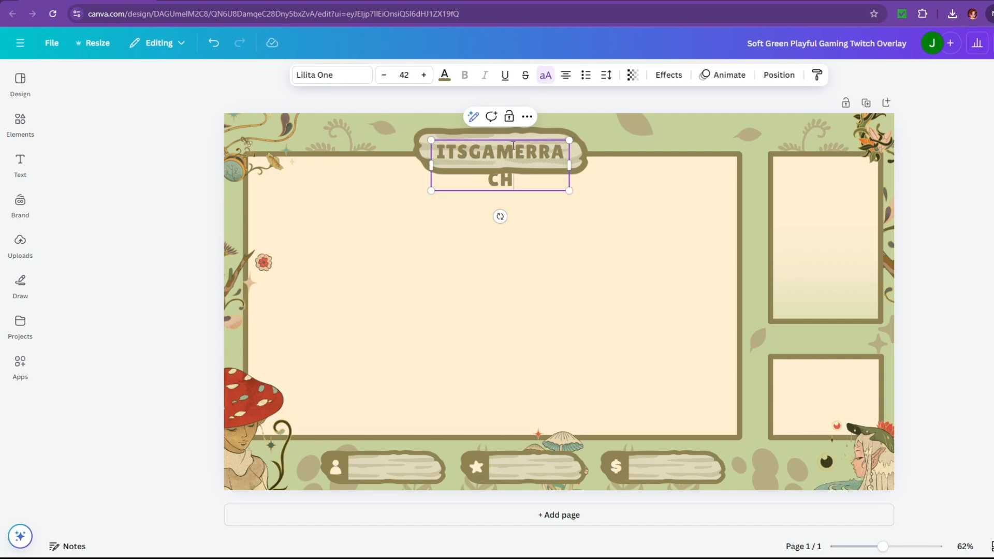
Widen the sign's text box so the title fits on one line and center it on the wooden sign
left_click_drag(570, 166, 588, 164)
left_click(948, 178)
left_click_drag(493, 153, 484, 152)
left_click(932, 171)
left_click(572, 159)
mouse_move(583, 164)
left_mouse_down()
mouse_move(596, 181)
mouse_move(568, 163)
left_mouse_up()
left_click_drag(498, 150, 505, 148)
left_click(943, 210)
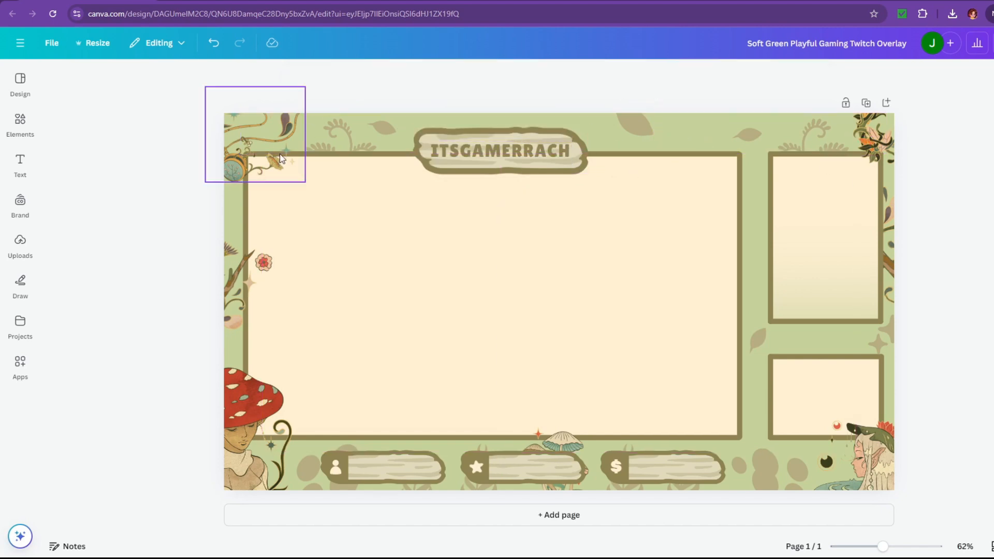
Delete the corner vine, the flower and branch, and the mushroom-hat character along the overlay's left edge
left_click(260, 168)
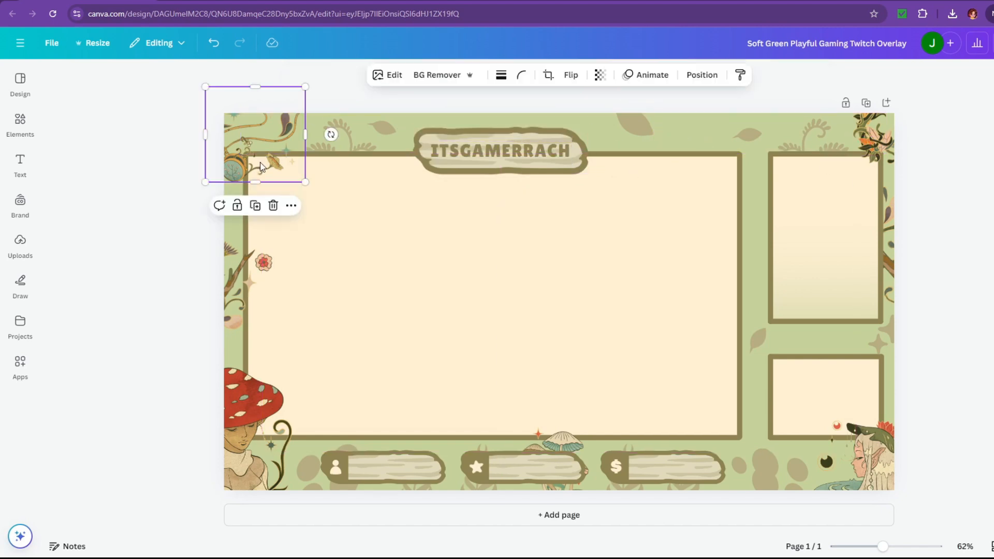
left_click(276, 206)
left_click(256, 264)
left_click(242, 216)
left_click(241, 414)
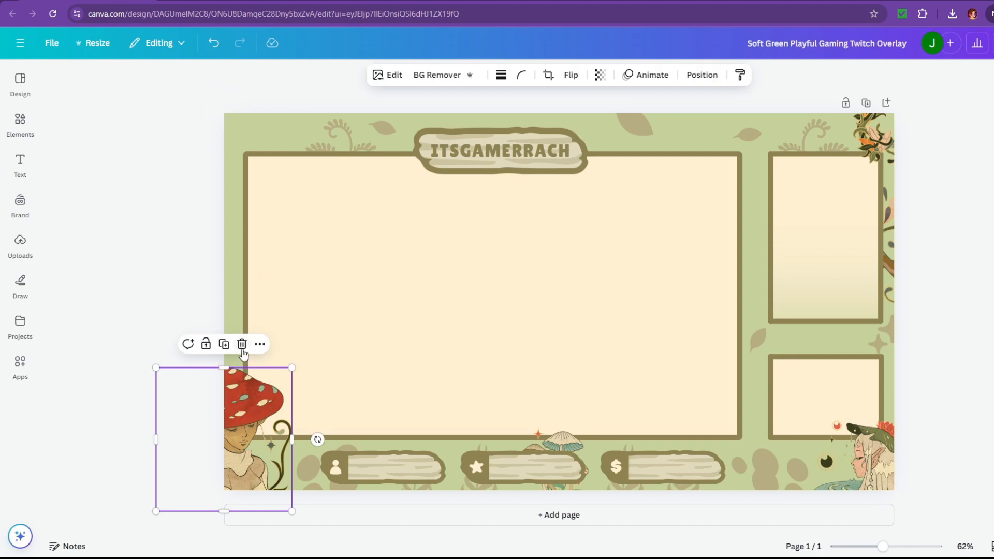
left_click(239, 343)
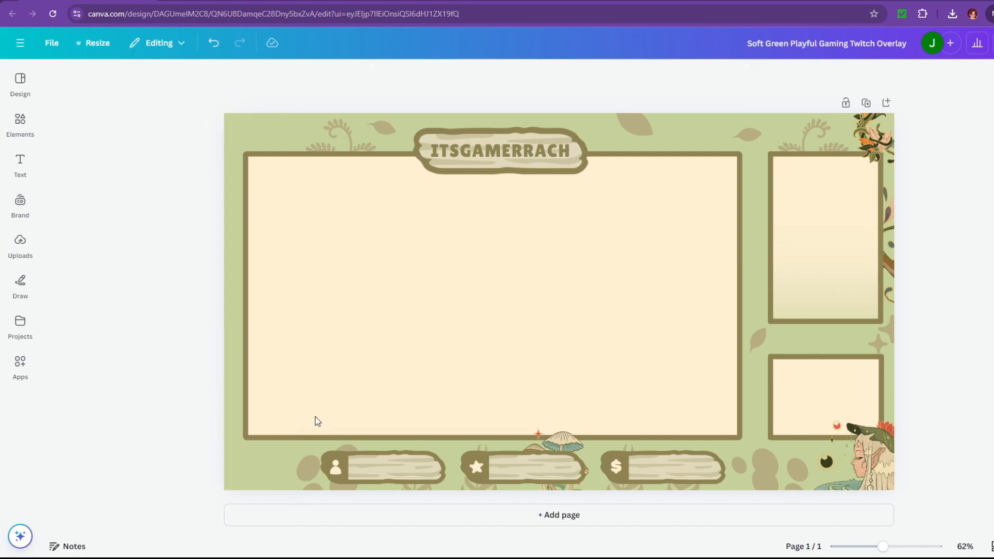
Delete the elf character, the branch, and the corner flower figure along the overlay's right edge
left_click(830, 471)
left_click(885, 396)
left_click(889, 247)
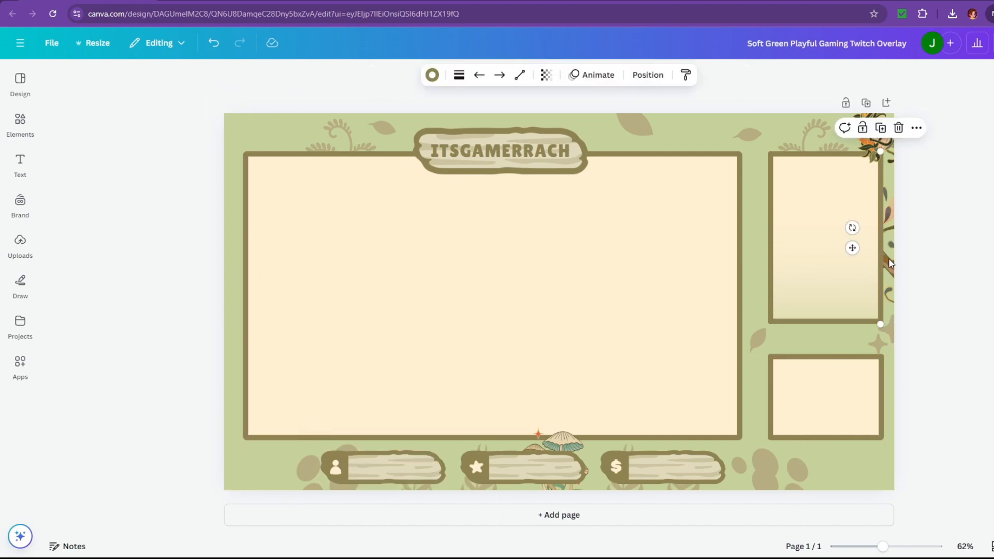
left_click(892, 240)
left_click(927, 139)
left_click(877, 144)
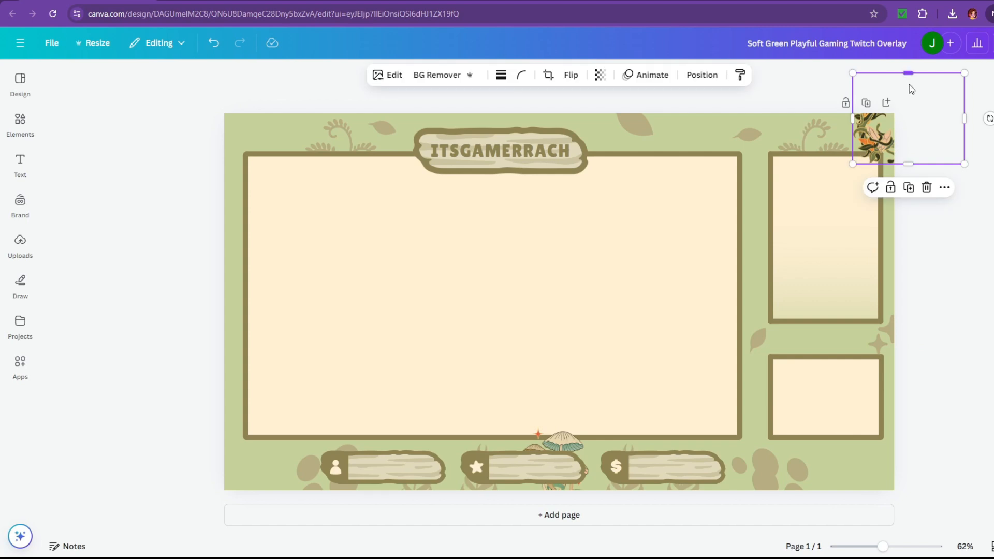
left_click(926, 188)
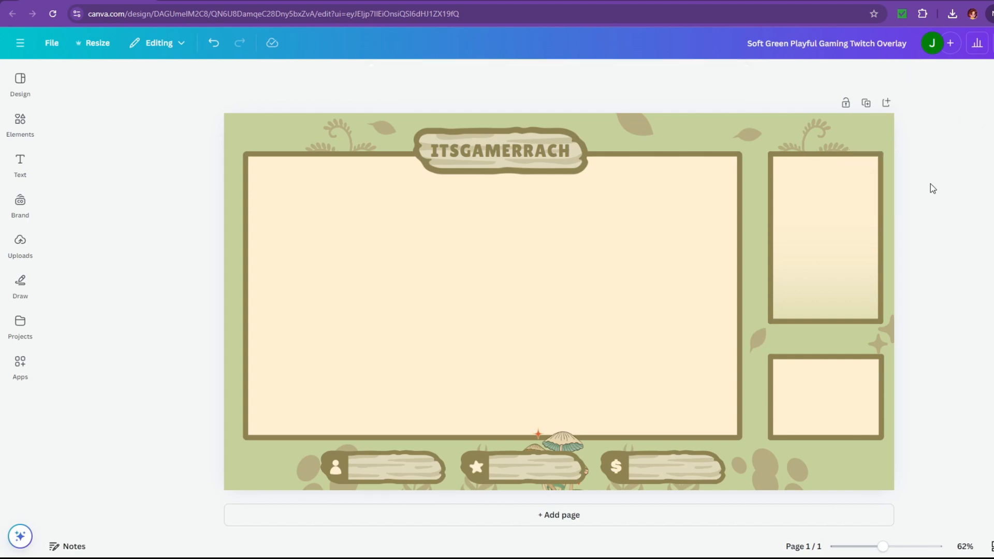
Delete the two curled fern graphics above the main frame and the upper side frame
left_click(745, 133)
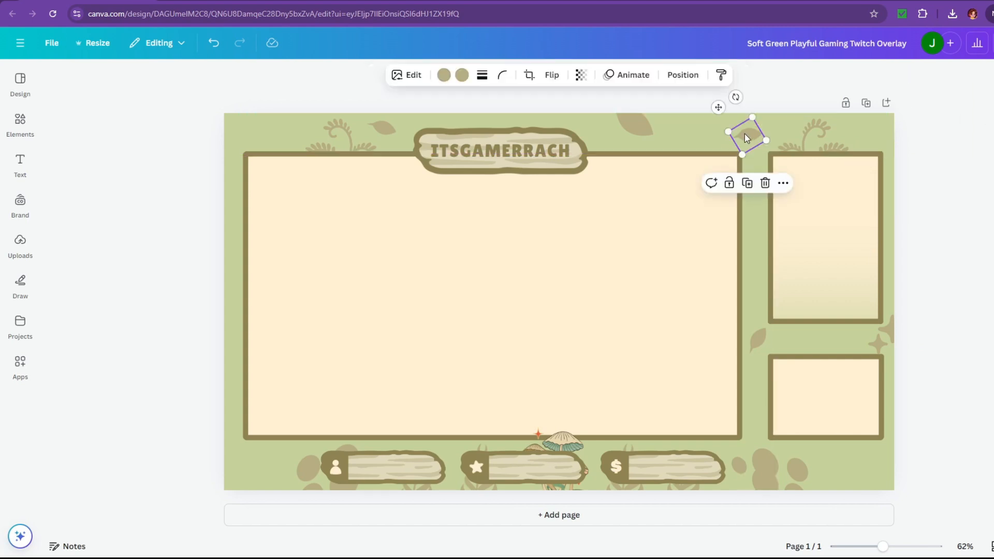
left_click(617, 126)
left_click(336, 137)
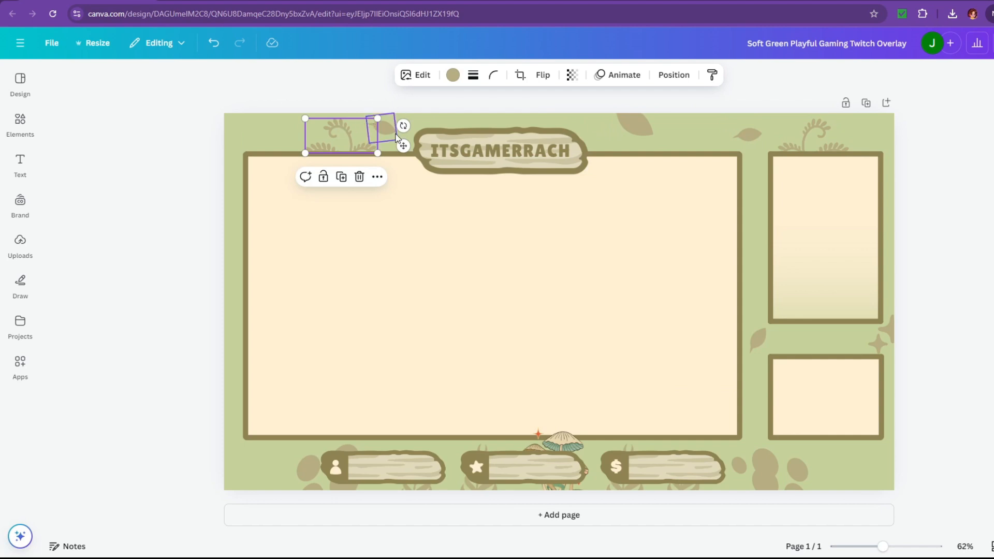
left_click(358, 177)
left_click(823, 146)
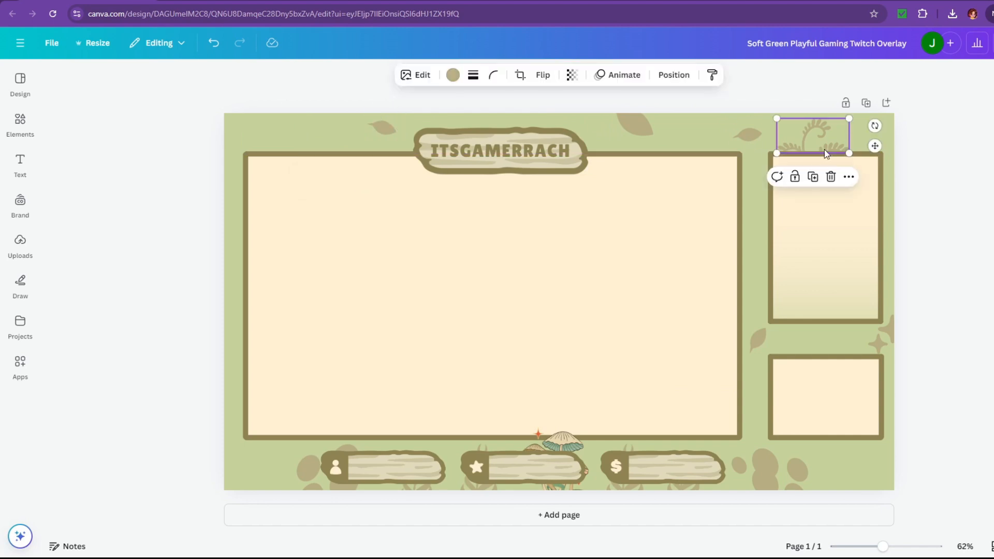
left_click(829, 177)
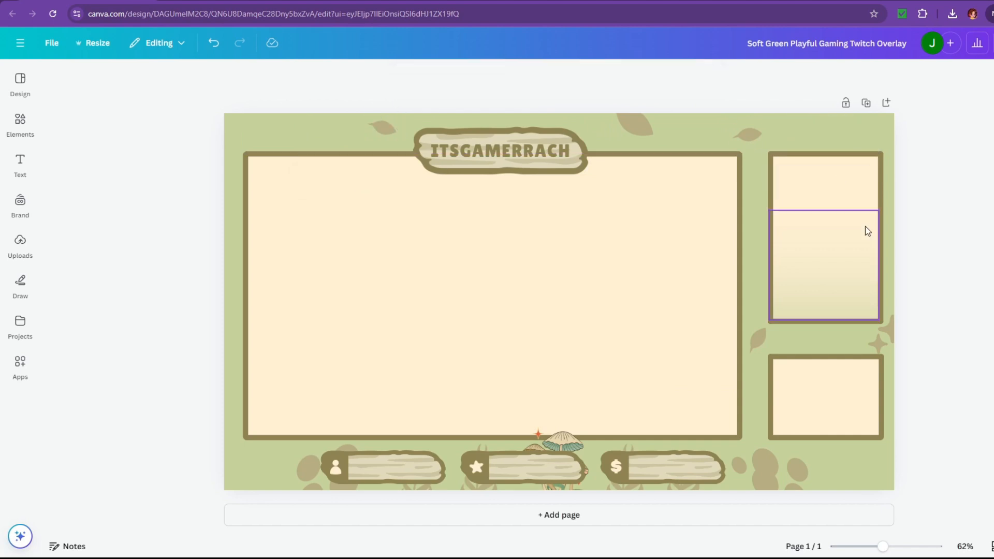
Delete the stone shapes and the mushroom cluster around the label plaques along the overlay's lower edge
left_click(765, 490)
left_click(788, 420)
left_click(583, 443)
left_click(573, 404)
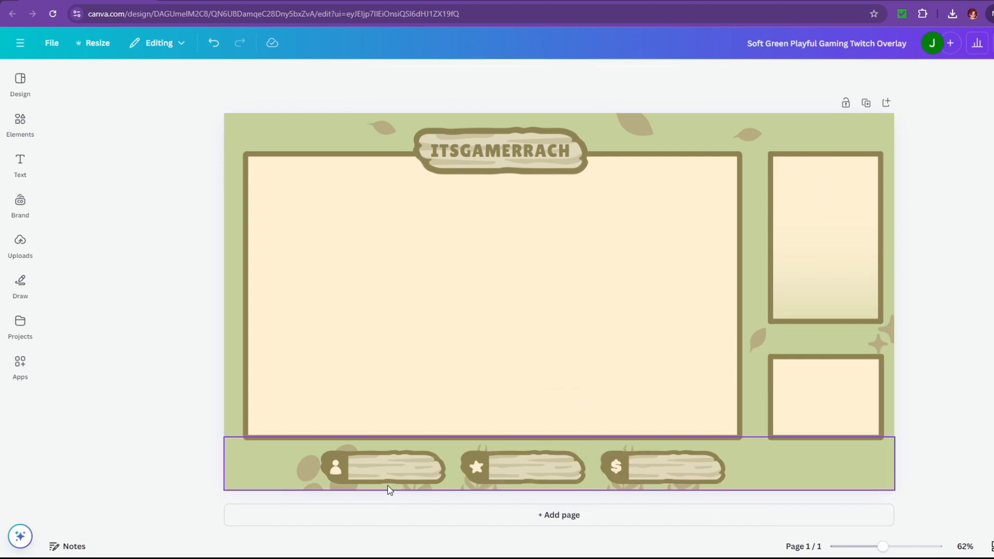
left_click(338, 490)
left_click(357, 417)
Delete the remaining plant shapes behind the three wooden label plaques
left_click(425, 488)
left_click(433, 436)
left_click(476, 446)
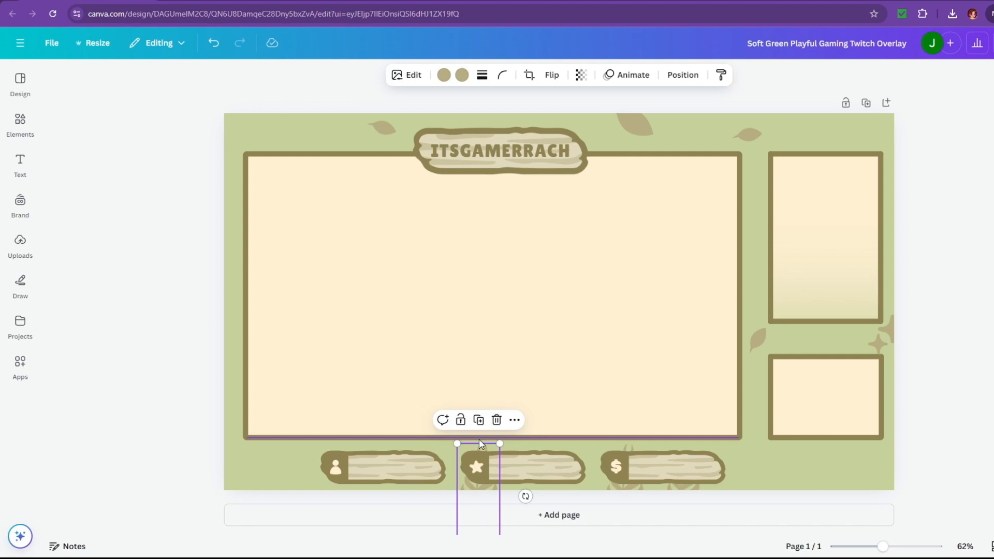
left_click(496, 420)
left_click(637, 472)
left_click(643, 420)
left_click(686, 474)
left_click(699, 429)
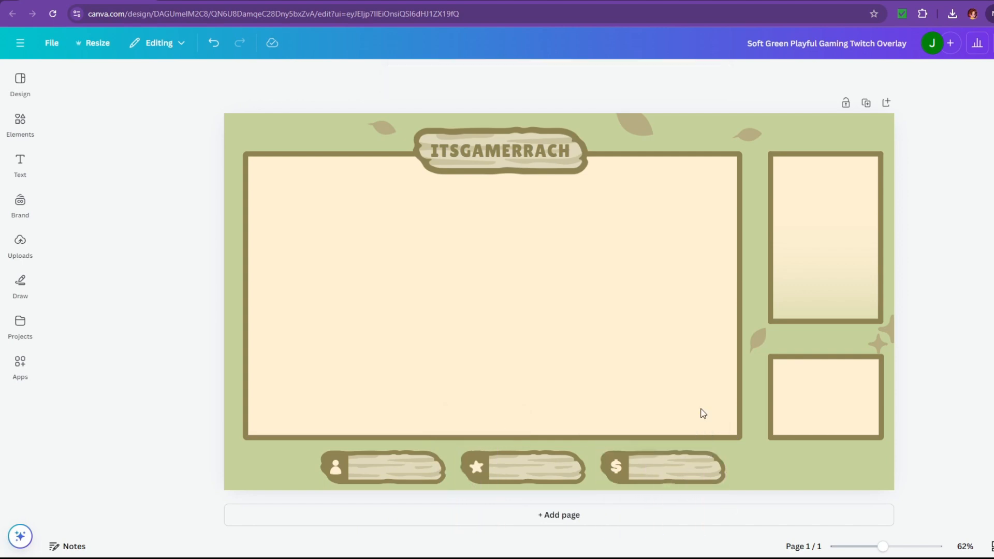
Search the element library for "leaves", limit the results to graphics, and close the library
left_click(20, 122)
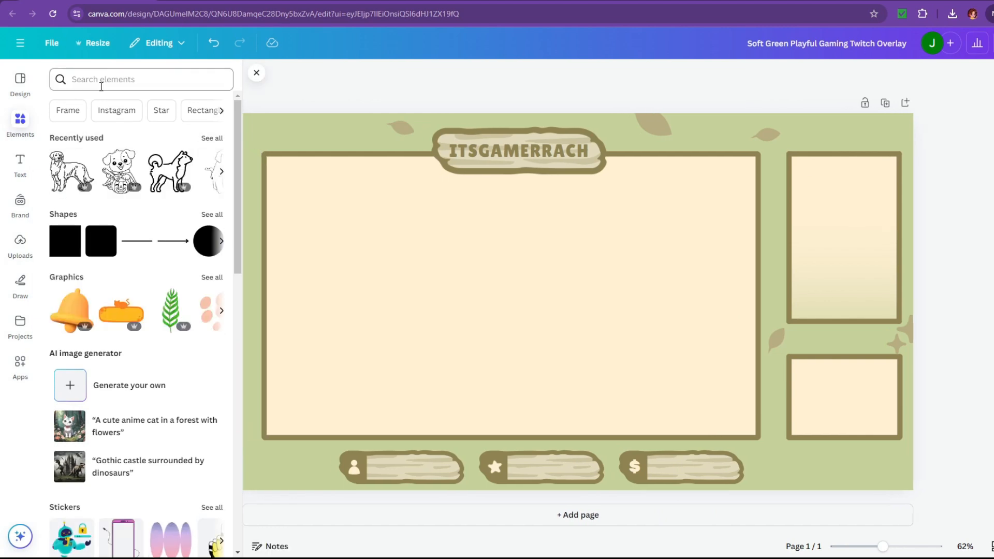
left_click(102, 80)
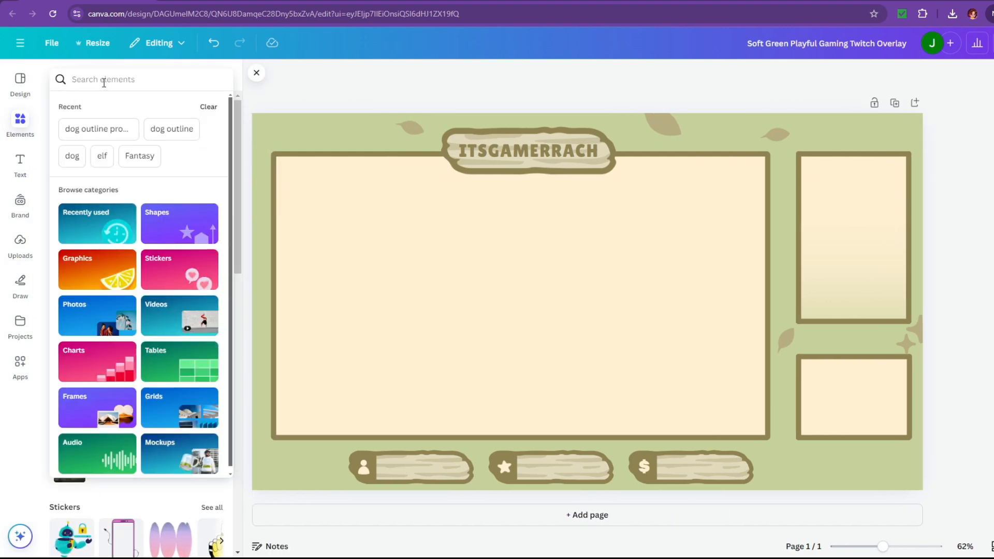
type("leaves")
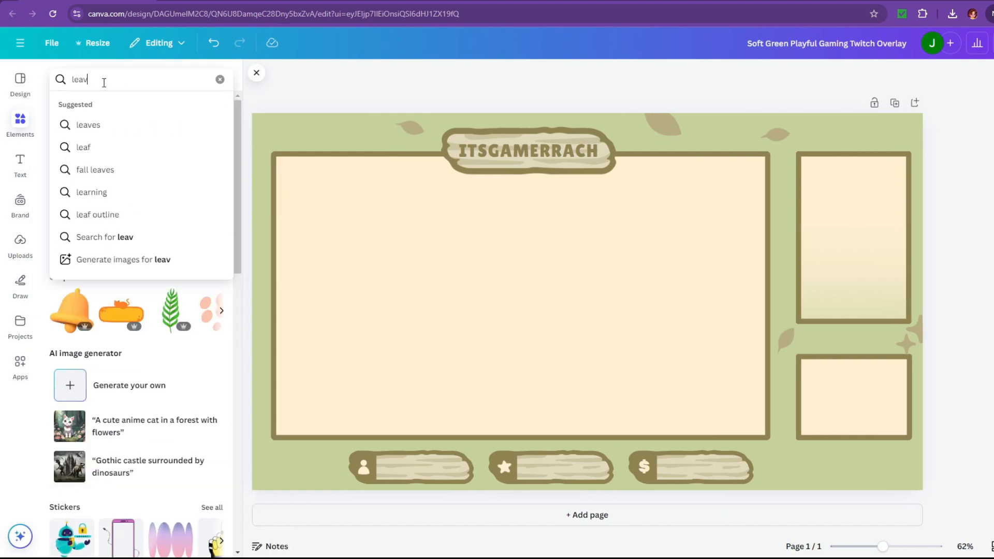
key("Return")
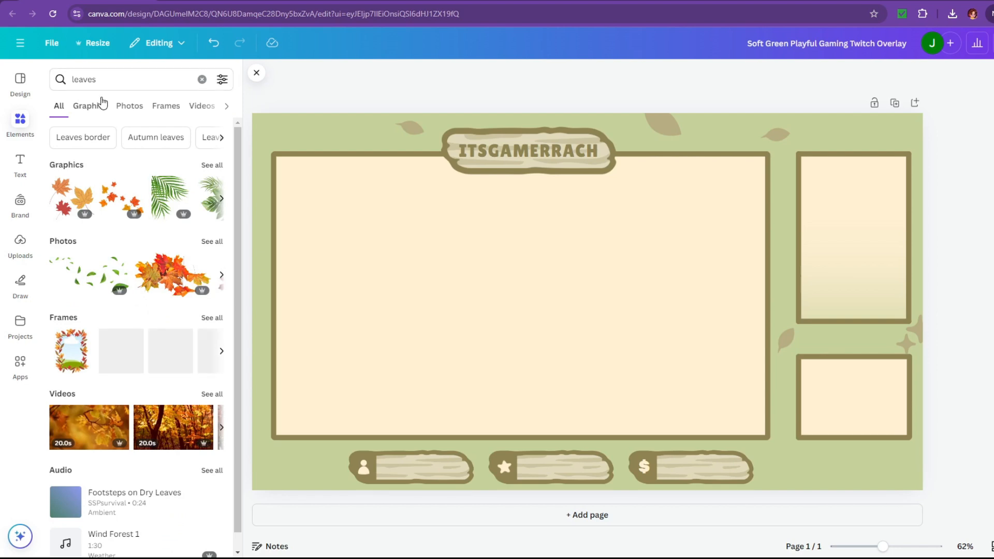
left_click(101, 105)
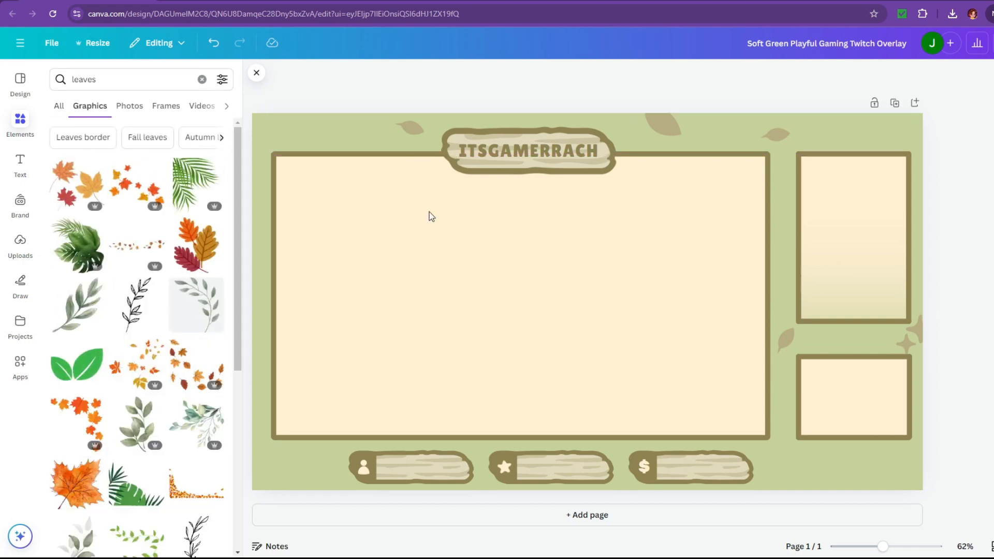
left_click(327, 154)
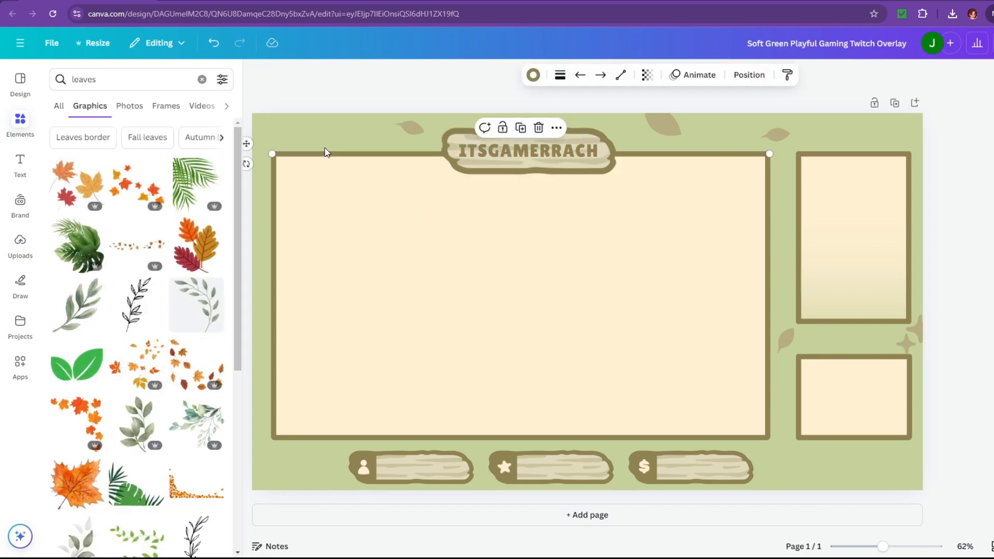
left_click(330, 123)
left_click(311, 101)
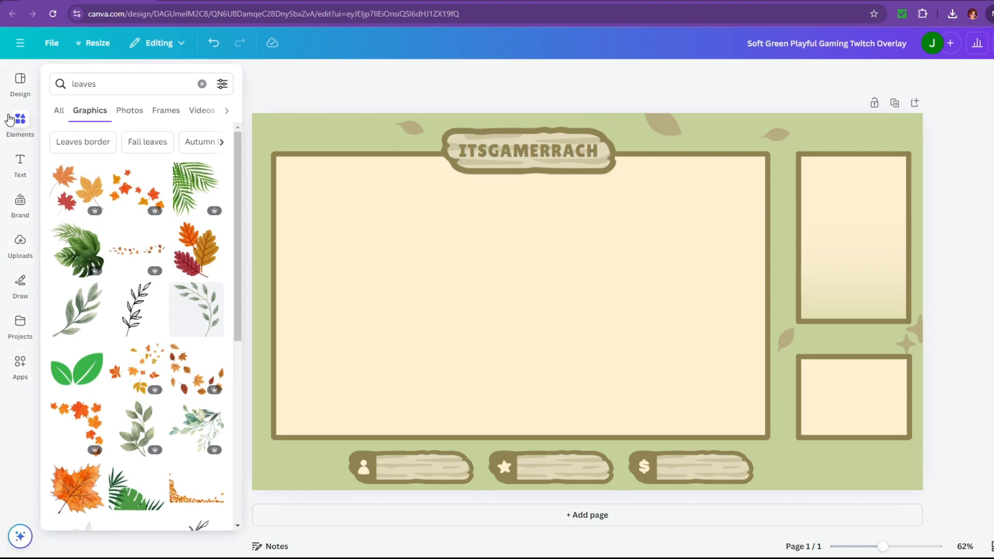
left_click(257, 73)
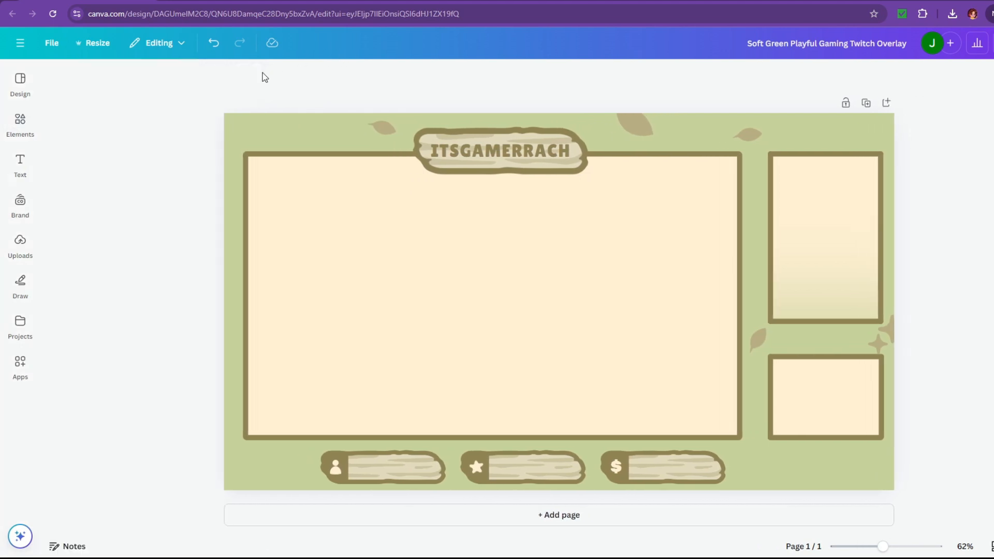
Delete the green background bands along the overlay's top, left and bottom edges
left_click(304, 133)
left_click_drag(277, 136, 324, 197)
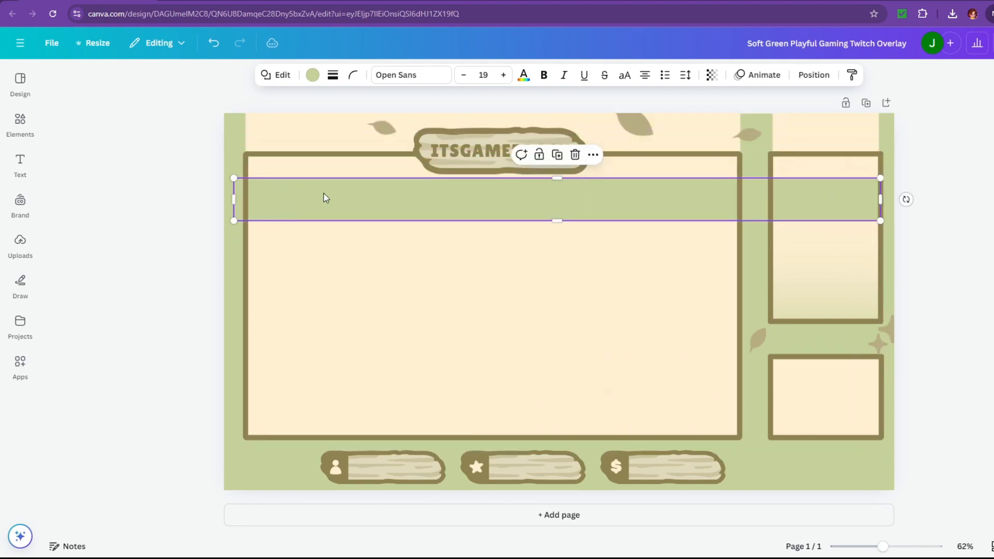
left_click(576, 159)
left_click(230, 137)
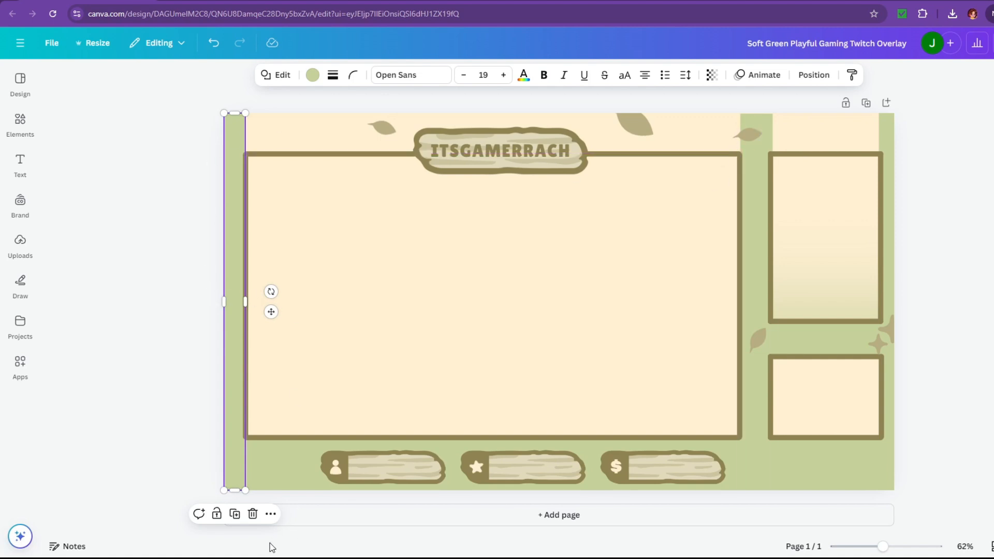
left_click(253, 514)
left_click(263, 479)
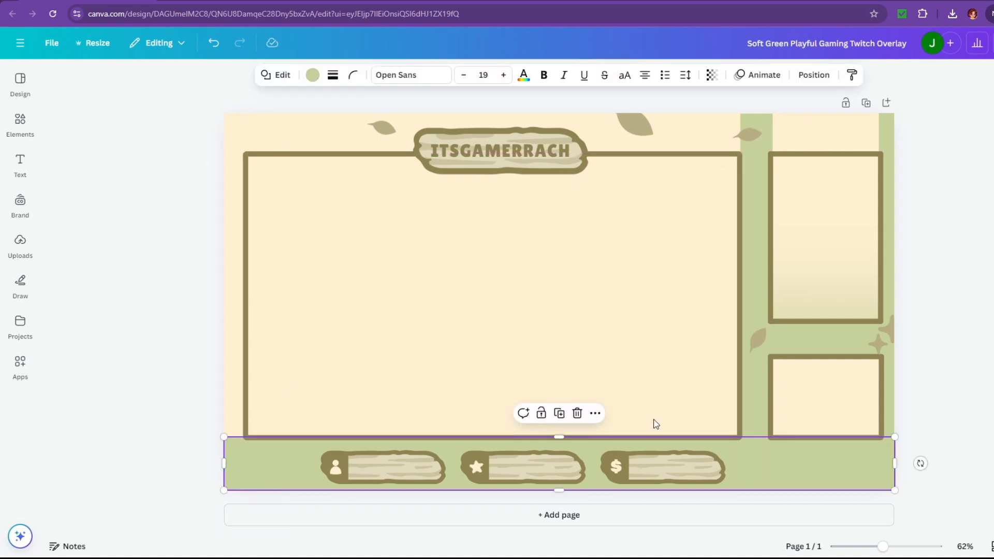
left_click(577, 414)
Delete the vertical green bands between the main and side frames and along the overlay's right edge
left_click(846, 474)
left_click(759, 456)
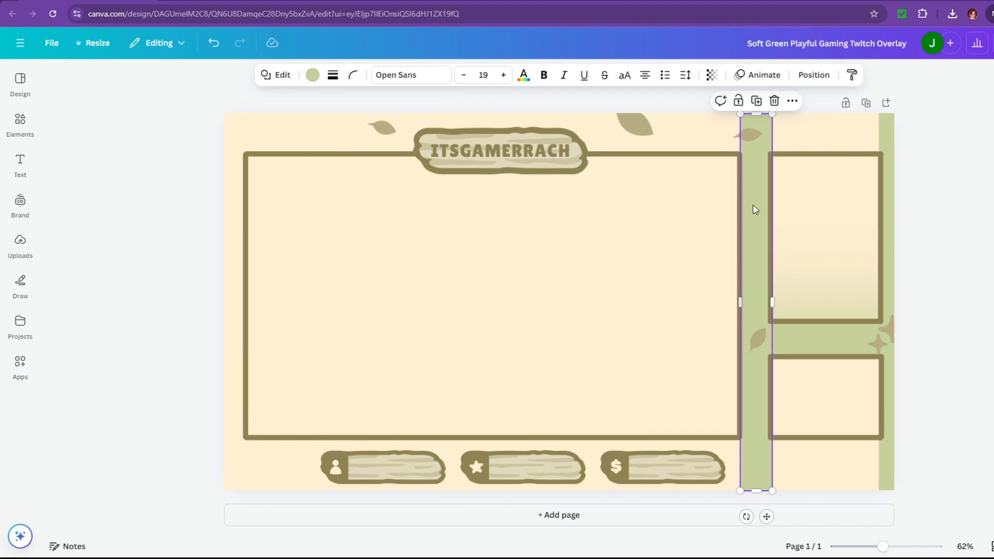
left_click(773, 102)
left_click(893, 124)
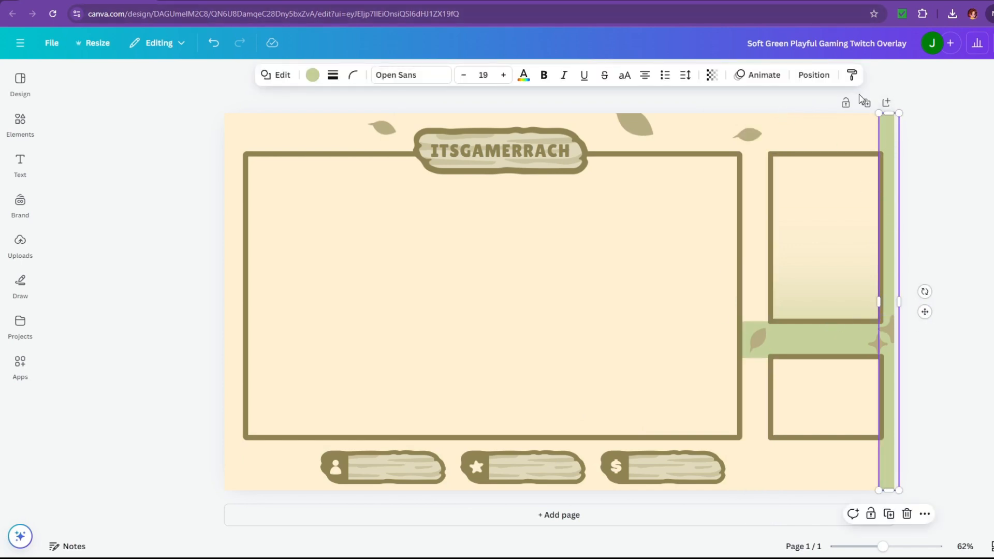
right_click(885, 134)
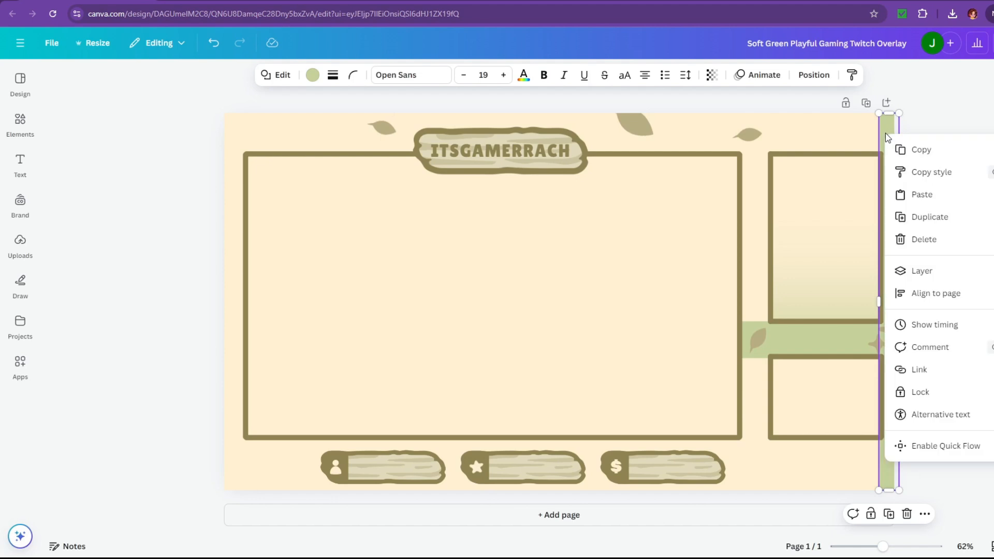
left_click(920, 237)
Delete the horizontal green band between the two side frames
left_click(823, 343)
right_click(823, 343)
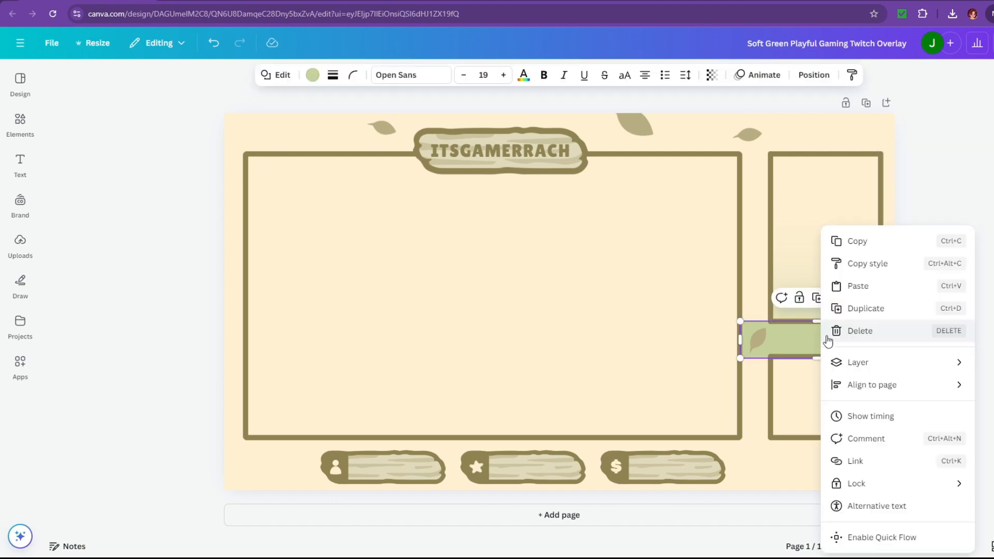
left_click(834, 331)
left_click(730, 158)
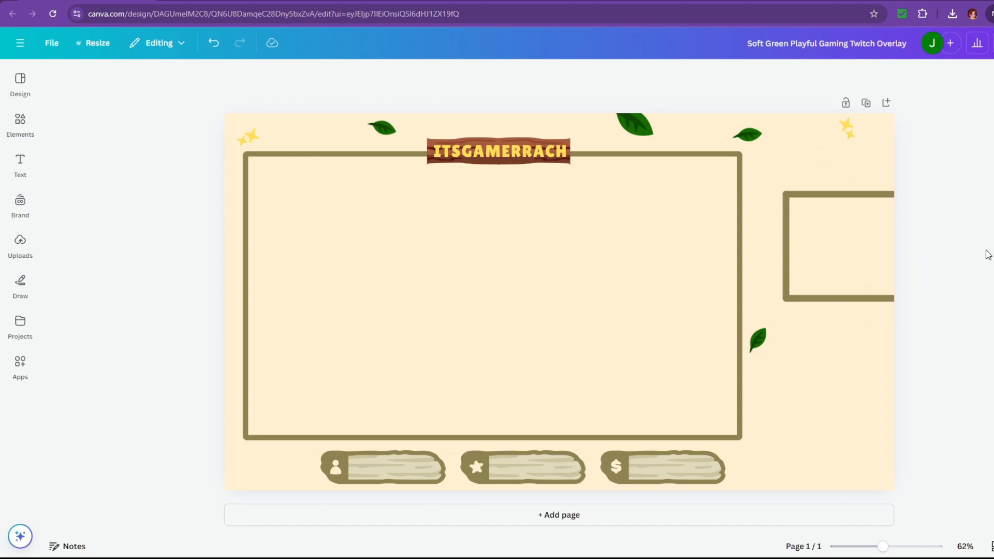
Move the leaf beside the main frame's right edge so it overlaps the frame, and send it behind the frame line
left_click(760, 354)
left_click_drag(742, 379, 736, 381)
left_click_drag(765, 342, 759, 348)
left_click(683, 74)
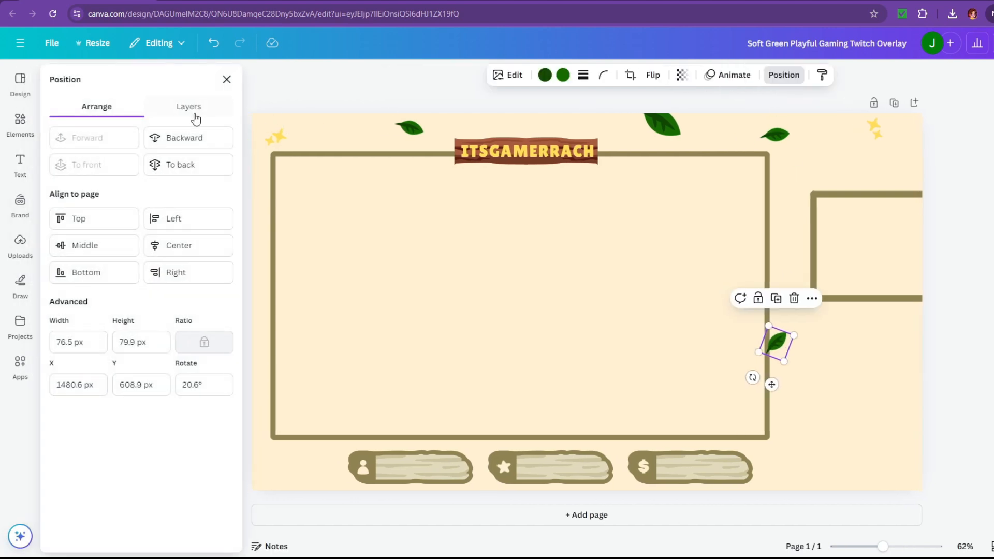
left_click(972, 288)
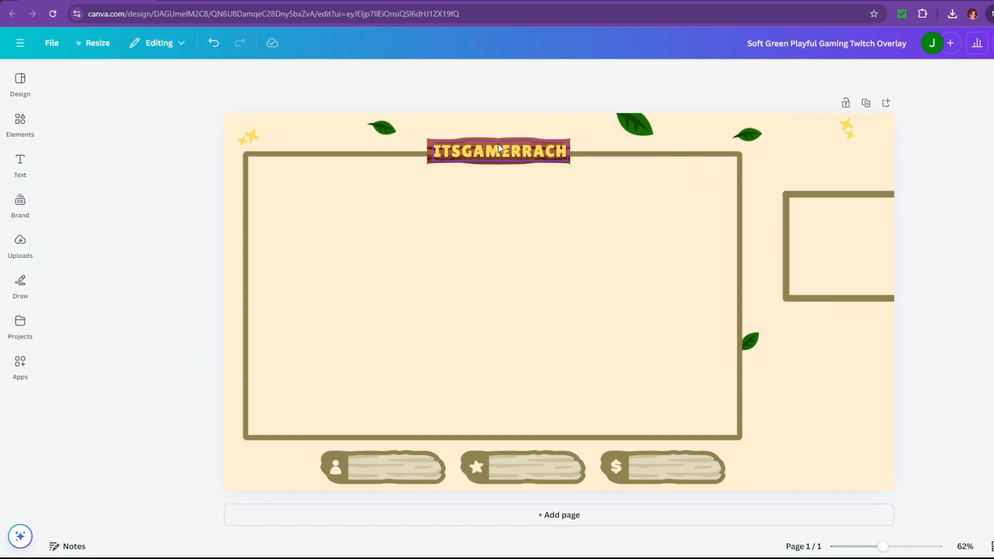
Change the main frame's top border to the brown document color #a95c3f and apply that change to every matching element
left_click(595, 153)
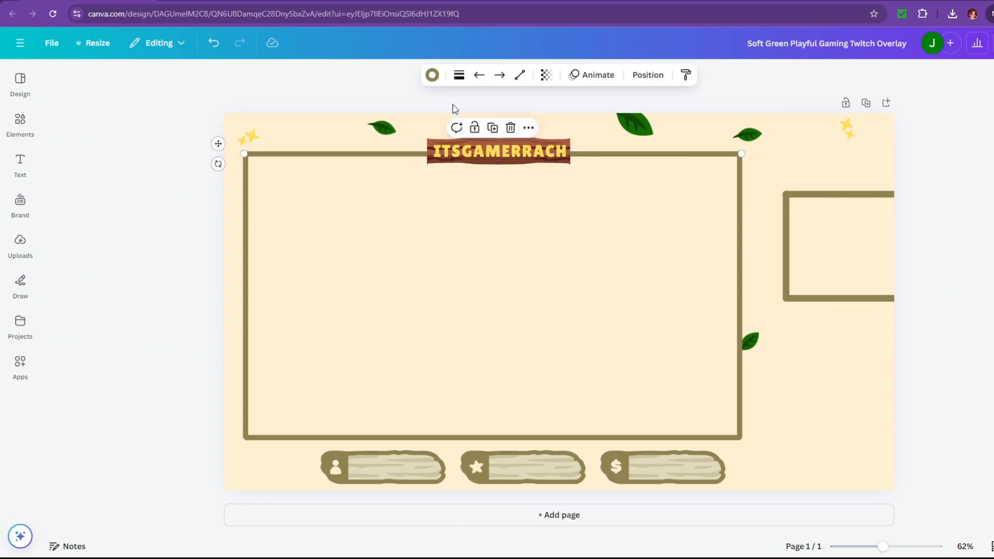
left_click(434, 76)
left_click(93, 191)
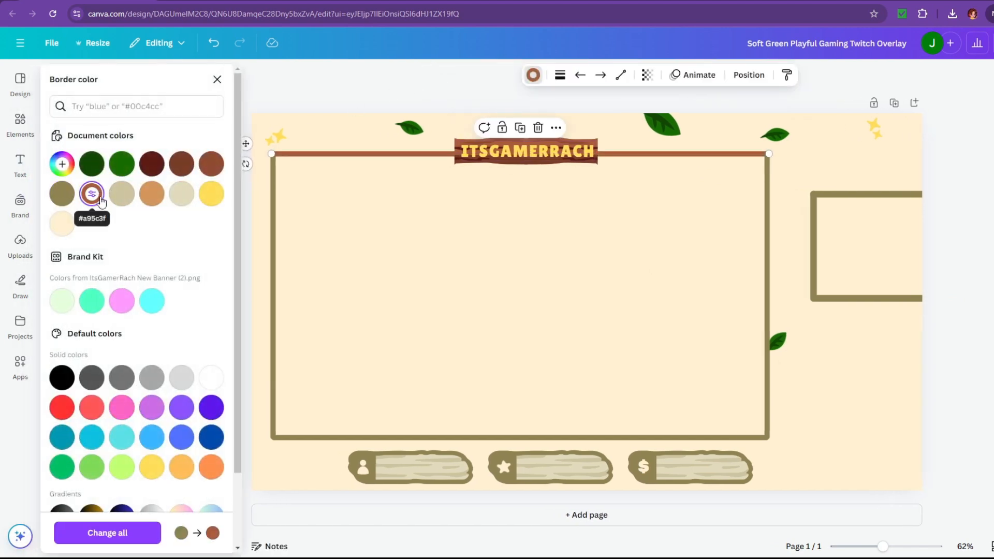
left_click(126, 533)
Recolor the light grain streaks of the plank beside the person icon to the dark brown document color
left_click(441, 468)
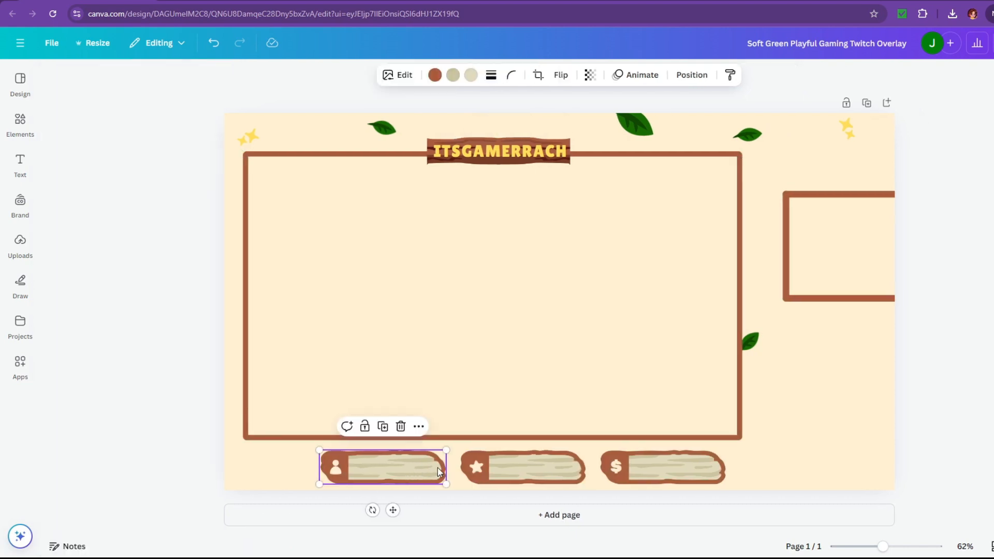
left_click(454, 76)
left_click(155, 170)
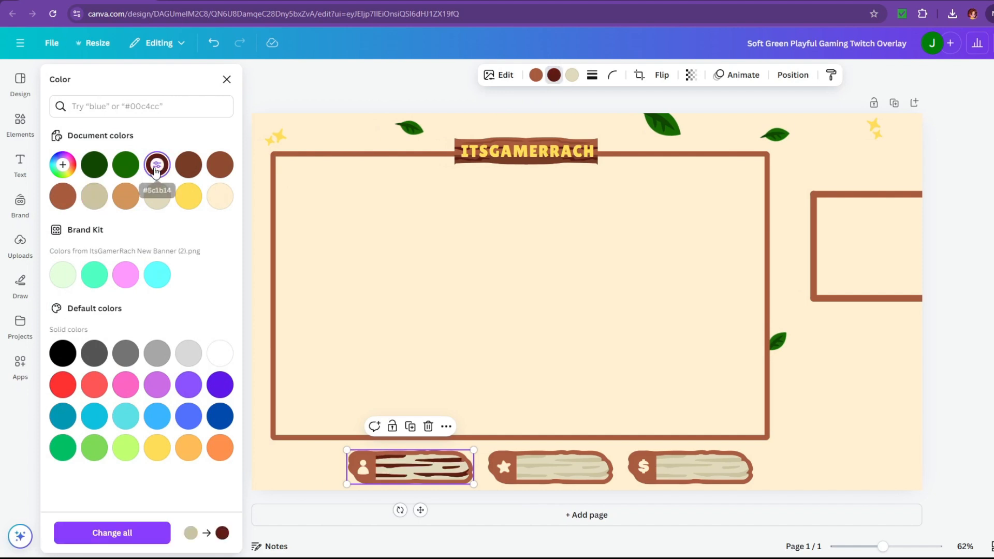
left_click(188, 166)
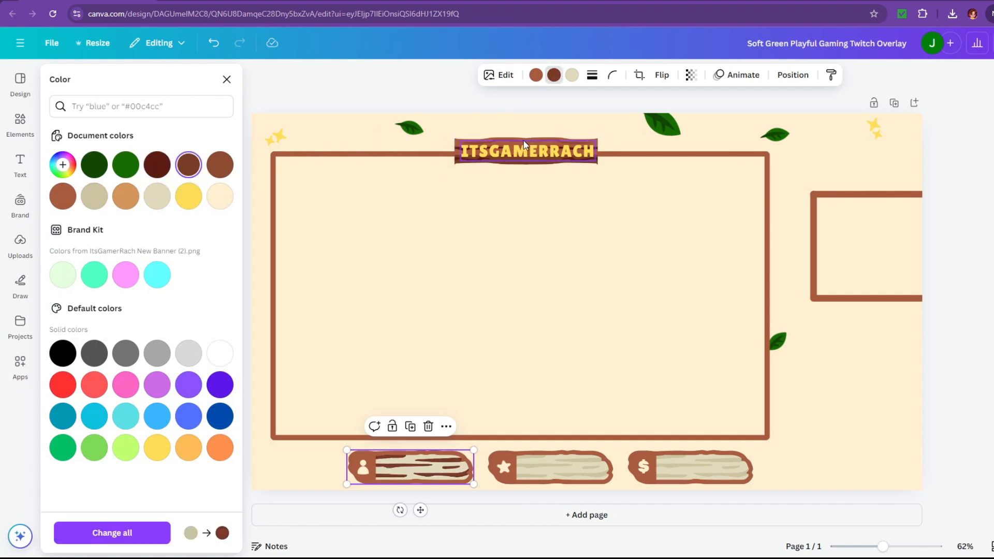
Recolor the beige base of the person icon's plank, settling on the medium reddish-brown document color
left_click(587, 75)
left_click(571, 75)
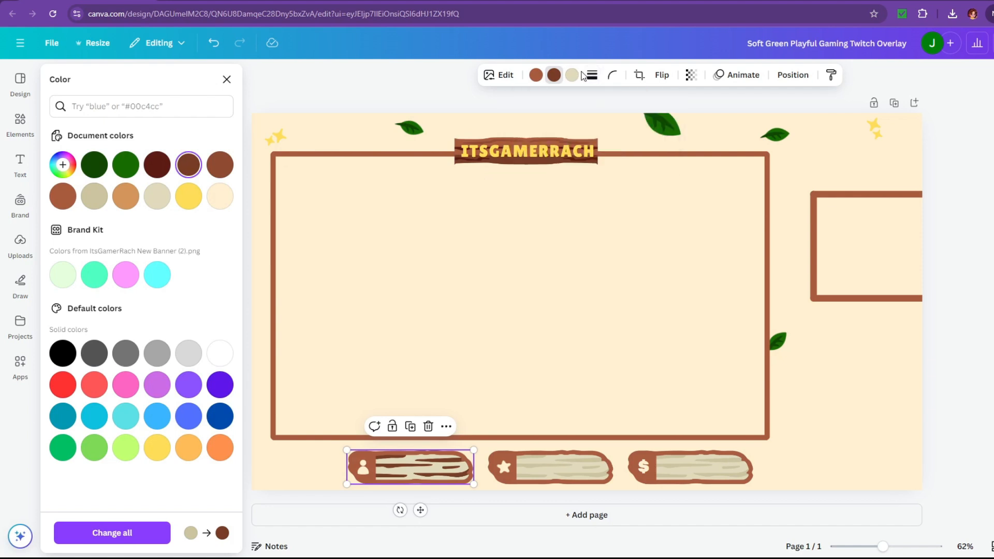
left_click(61, 197)
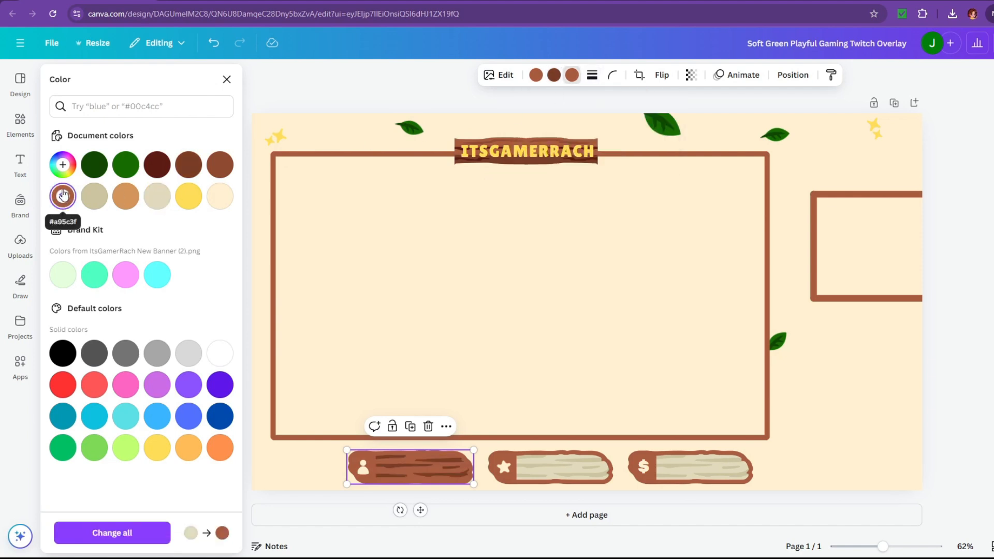
left_click(220, 165)
left_click(188, 165)
left_click(157, 165)
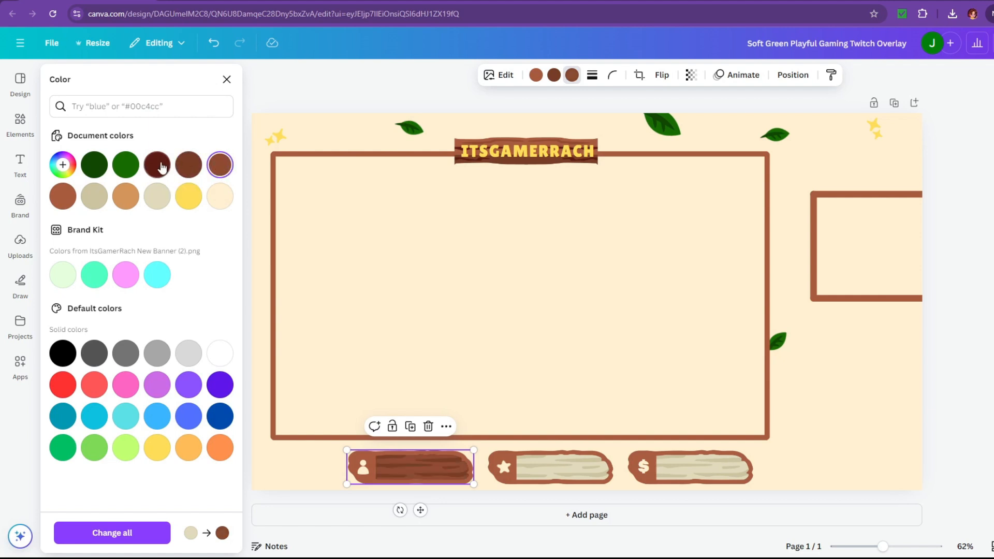
left_click(220, 164)
left_click(950, 406)
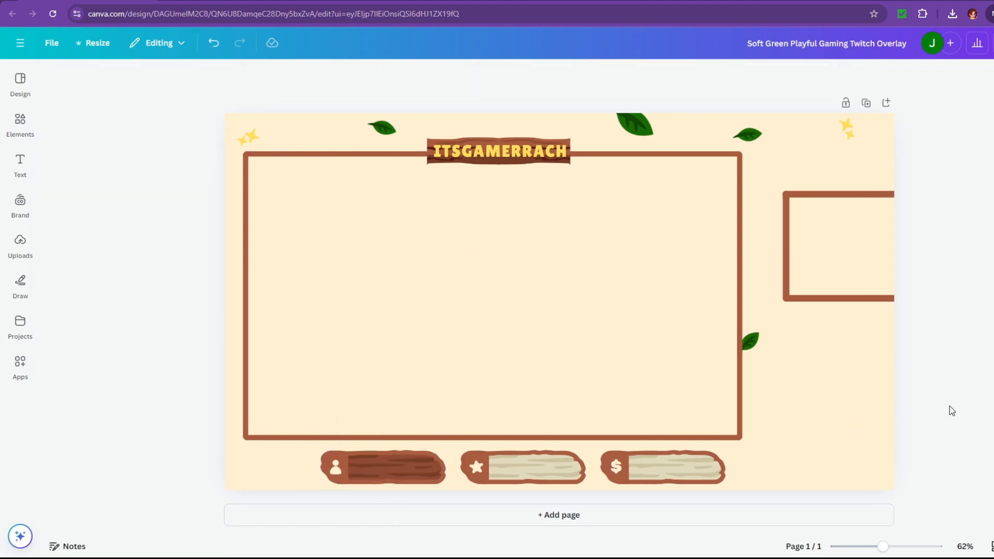
Delete the beige planks beside the star and dollar icons
left_click(426, 466)
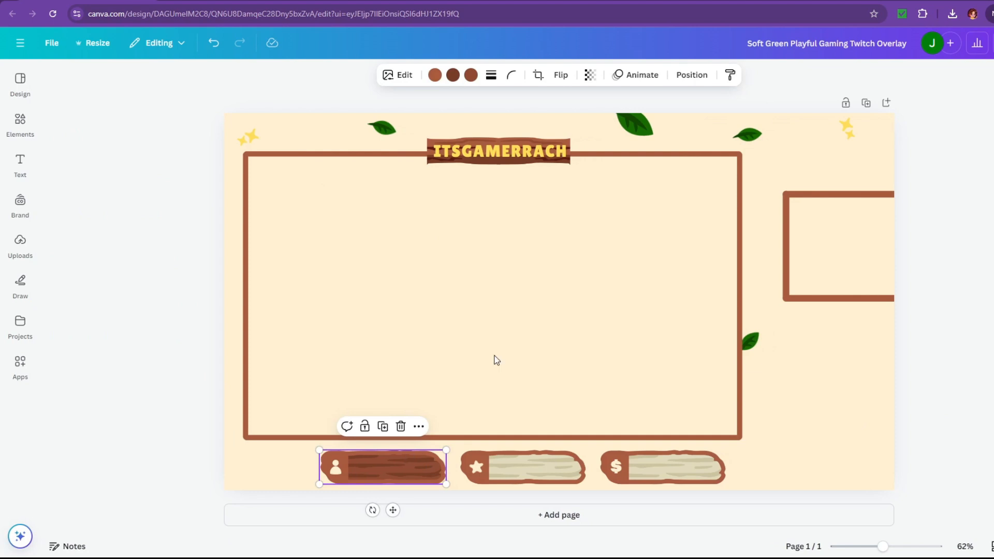
left_click(529, 135)
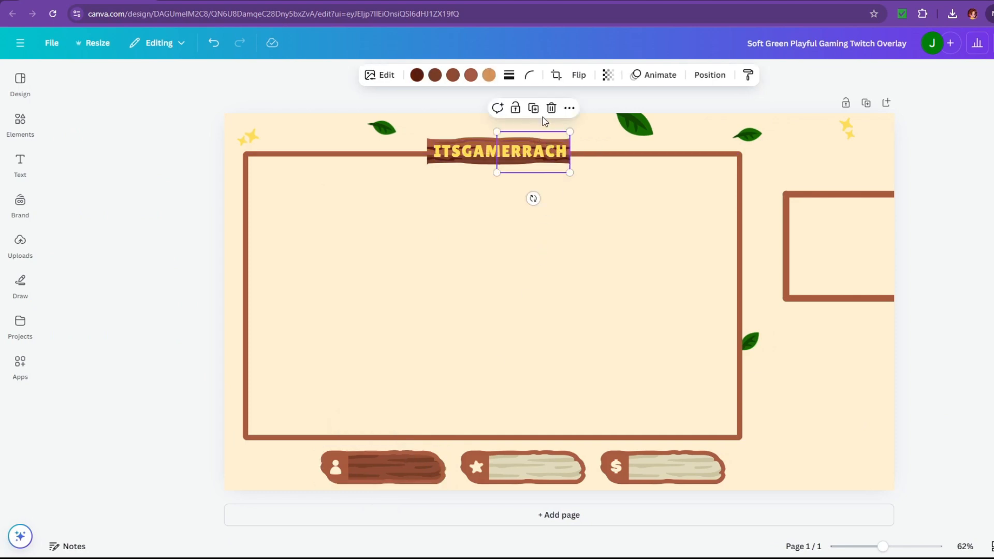
left_click(509, 460)
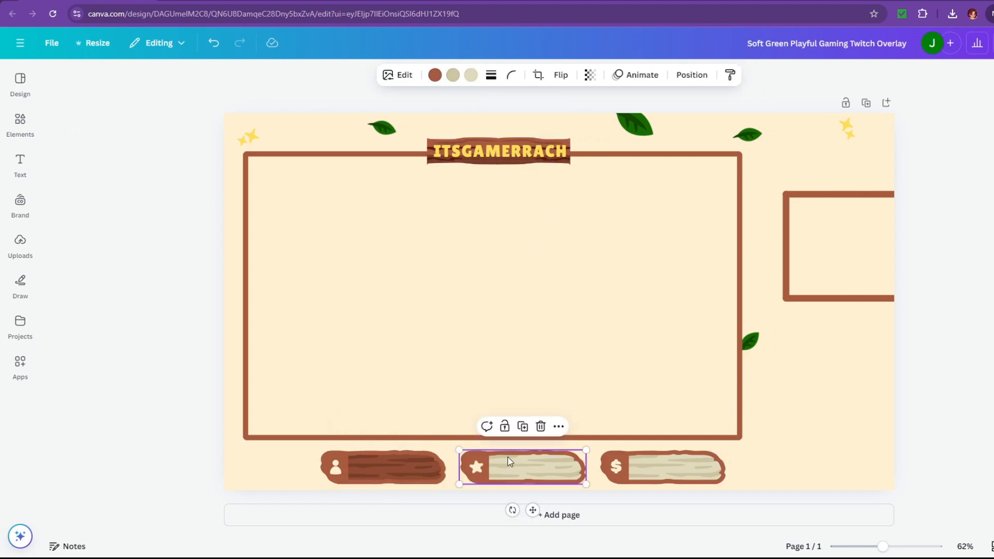
left_click(541, 426)
left_click(649, 473)
left_click(678, 425)
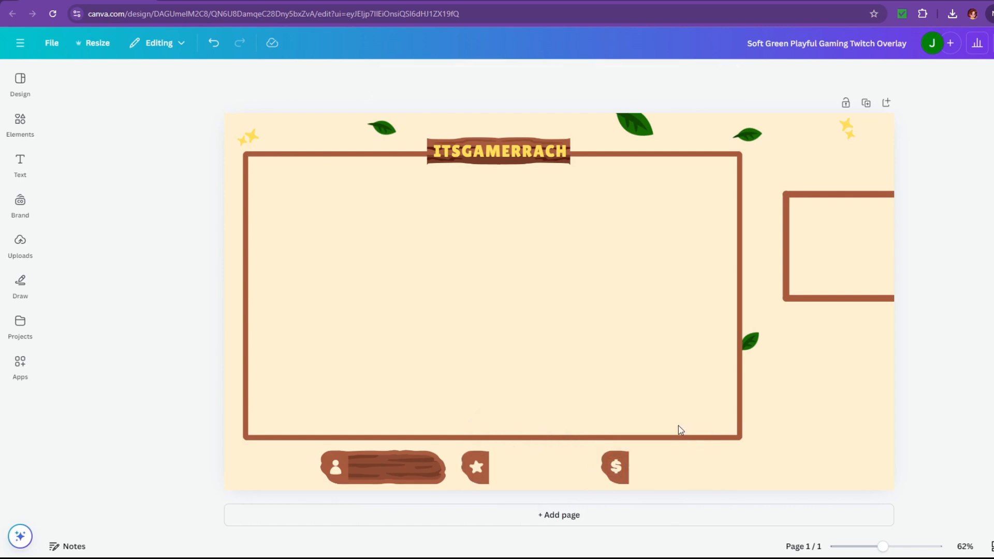
Place a copy of the brown plank at the star icon, about X 686 px, Y 964 px, and send it to the back
left_click(393, 462)
left_click_drag(388, 474, 523, 473)
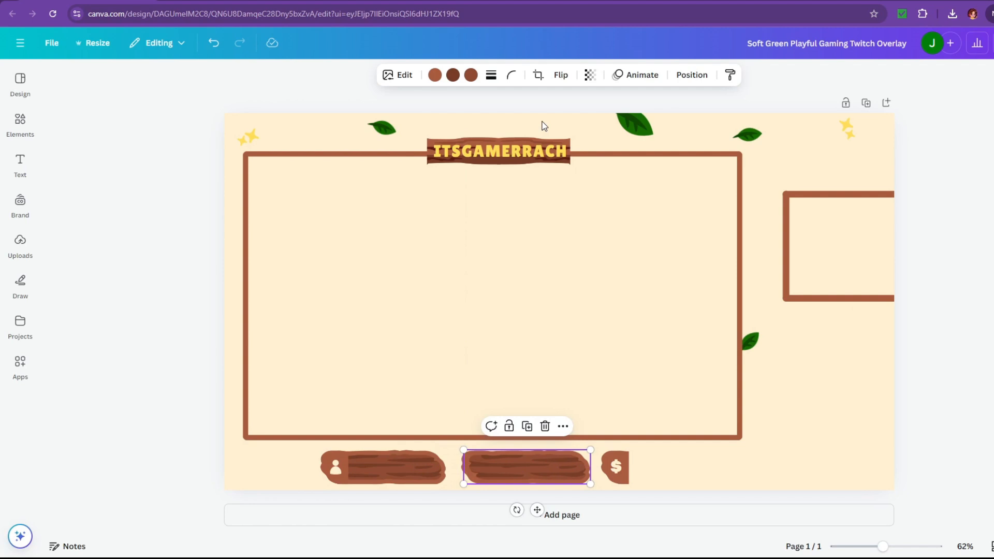
left_click(678, 79)
left_click(183, 138)
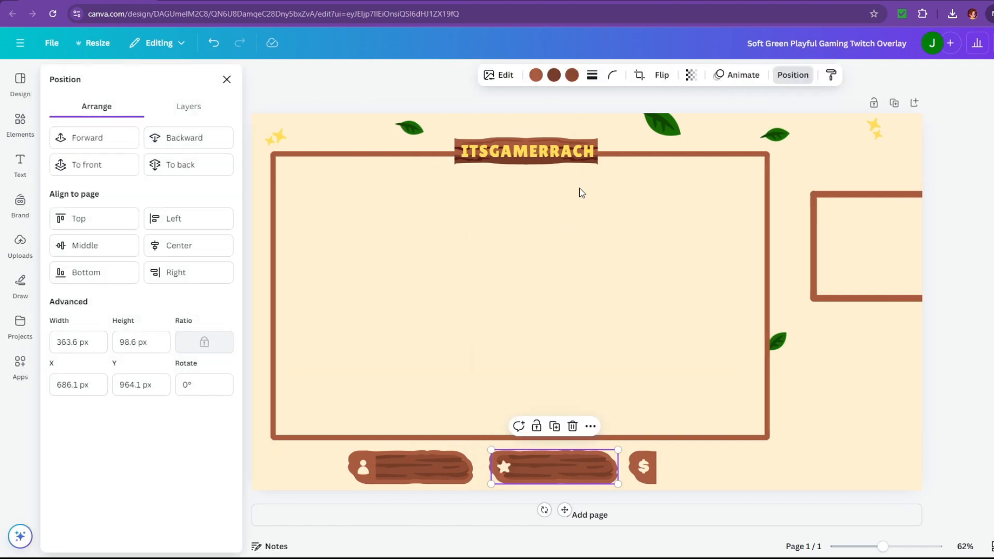
left_click(179, 165)
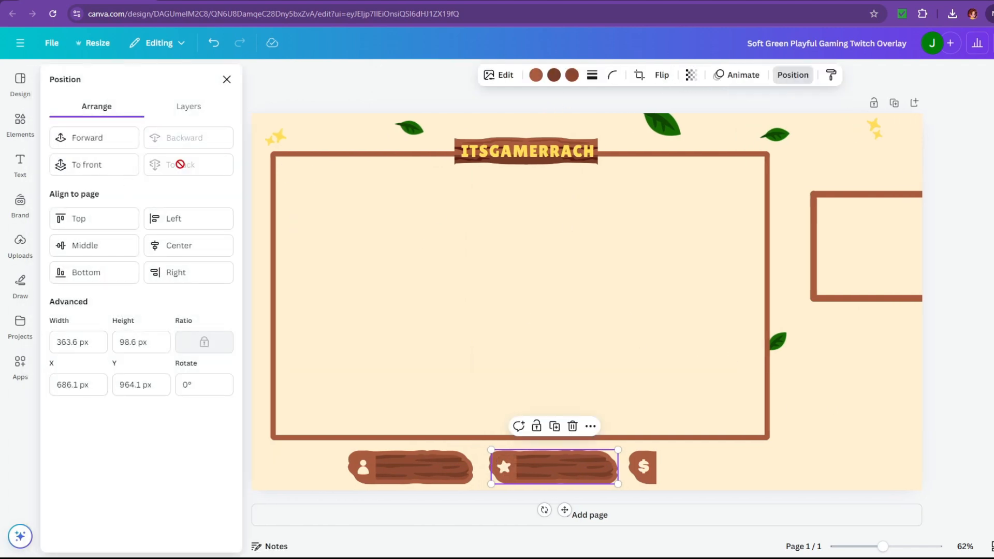
left_click(963, 428)
left_click(550, 456)
left_click(916, 434)
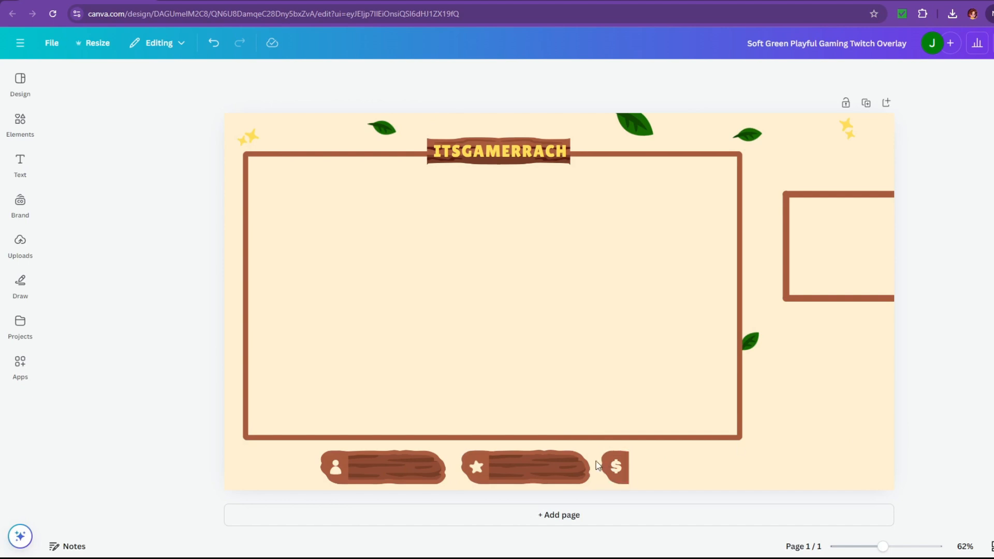
Place another copy of the brown plank at the dollar icon, about X 1096 px, Y 964 px, and send it to the back
left_click(524, 459)
left_click_drag(508, 455, 640, 459)
left_click(692, 74)
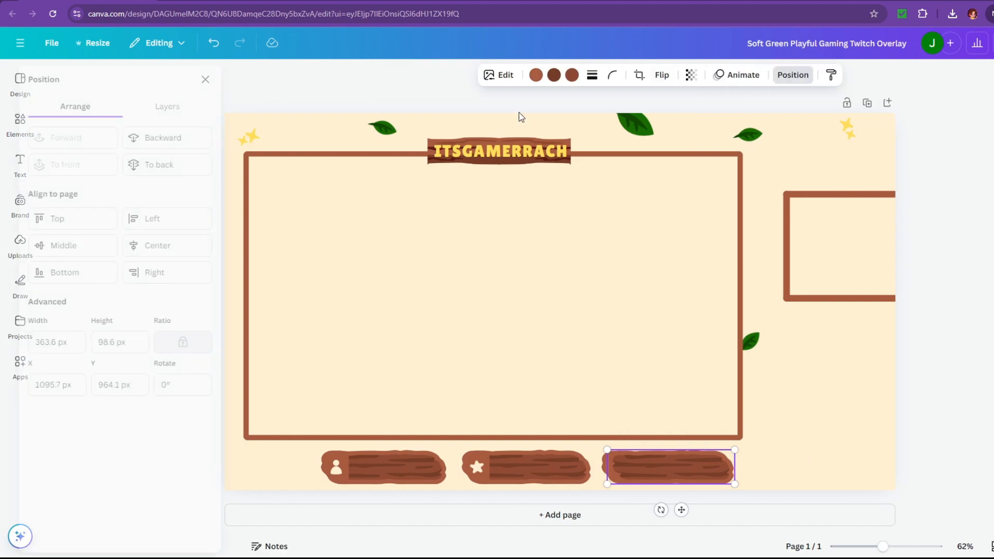
left_click(193, 166)
left_click(964, 412)
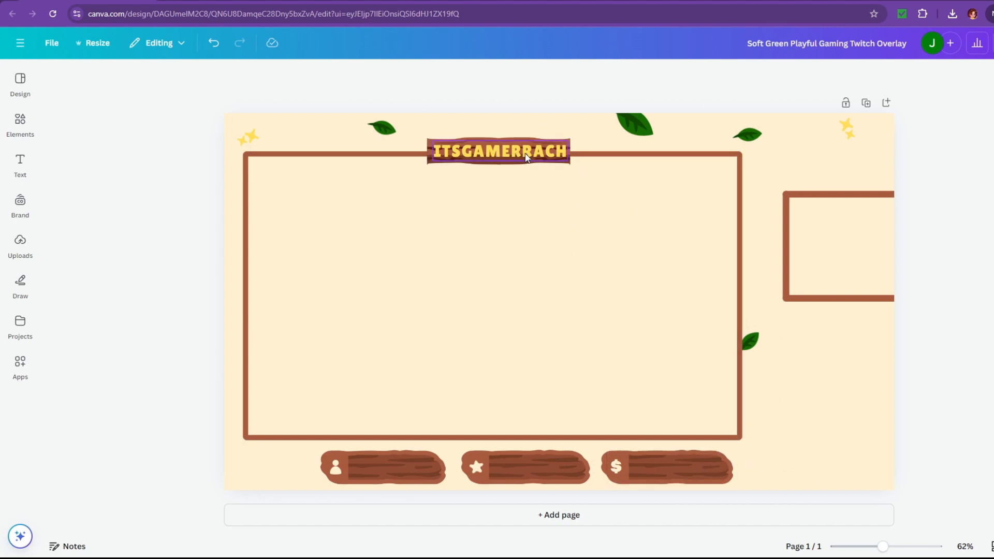
Place a copy of the brown plank just below the channel title sign
left_click(688, 455)
left_click_drag(658, 457, 451, 173)
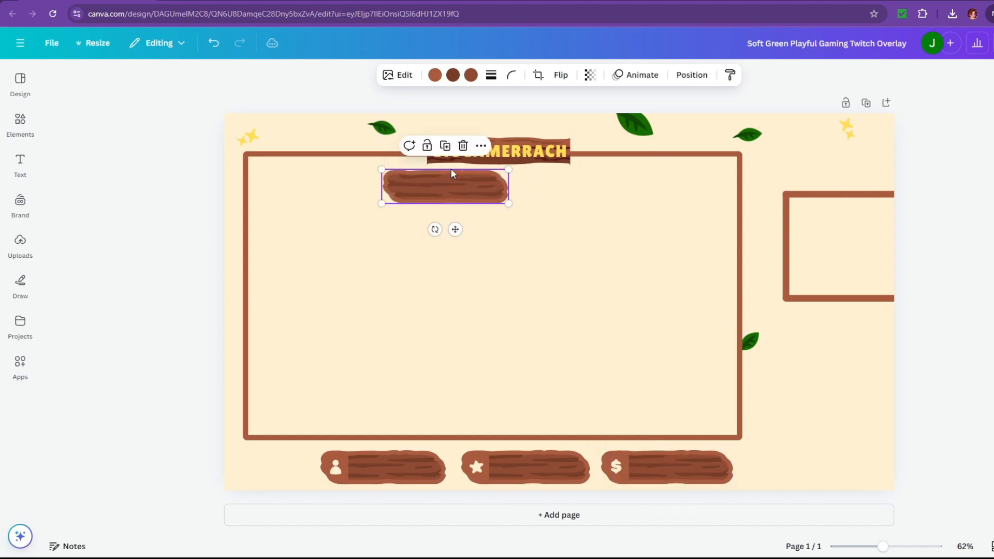
Move the channel title text down into the main frame and delete the two old wood pieces of its sign
left_click(521, 149)
left_click_drag(521, 149, 563, 305)
left_click(487, 149)
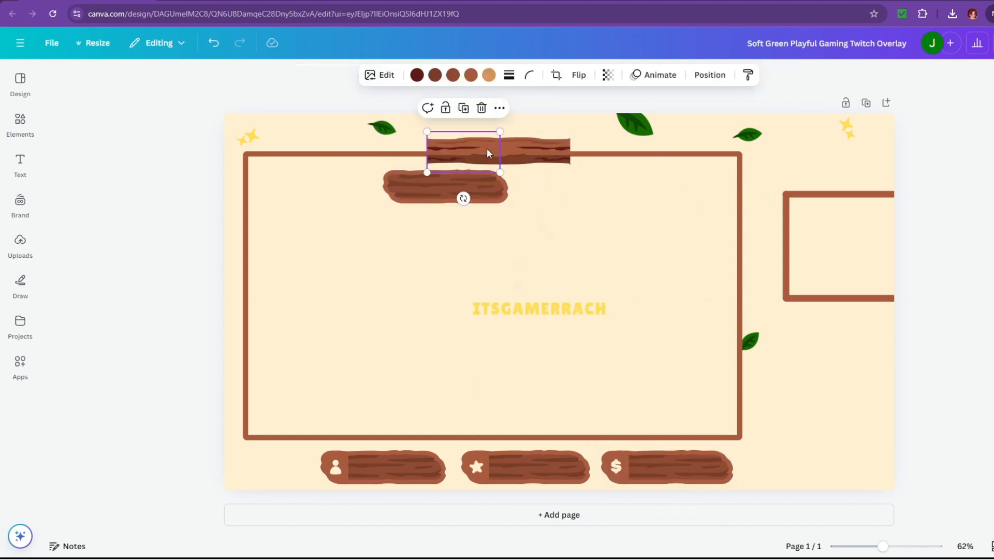
left_click(482, 107)
left_click(544, 154)
left_click(551, 108)
Position the copied plank over the middle of the main frame's top border and enlarge it slightly as the new title sign
left_click(474, 187)
left_click_drag(476, 190, 493, 165)
left_click_drag(490, 152, 527, 154)
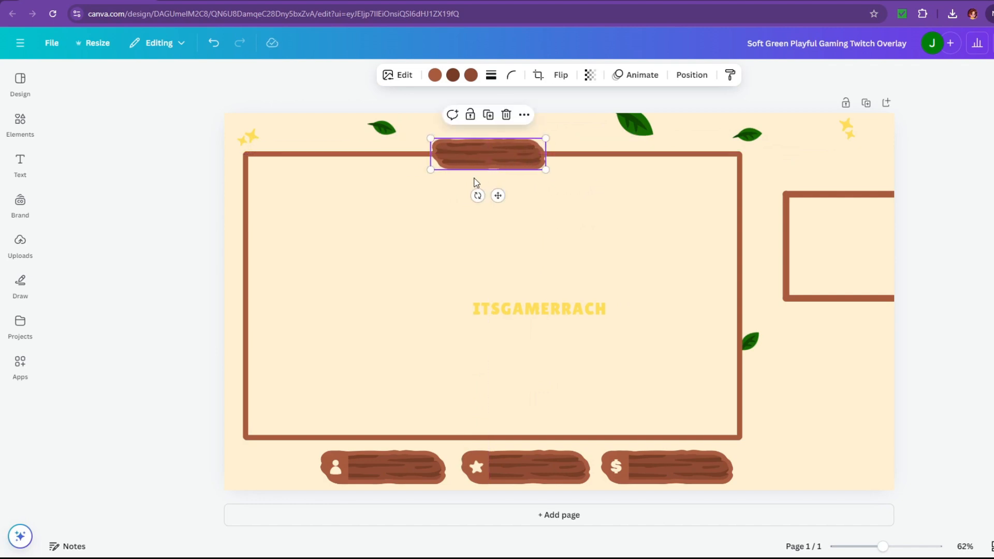
left_click_drag(431, 169, 409, 173)
left_click_drag(489, 147, 498, 145)
Place the channel title text on the new plank, bring it to the front, and shrink it to font size 29.4
left_click(572, 313)
left_click_drag(571, 313, 527, 148)
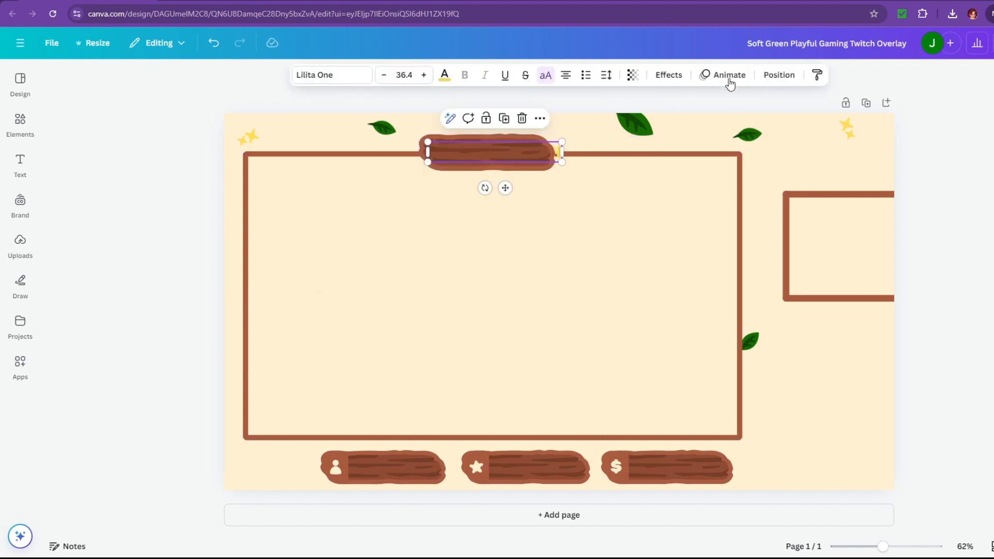
left_click(779, 74)
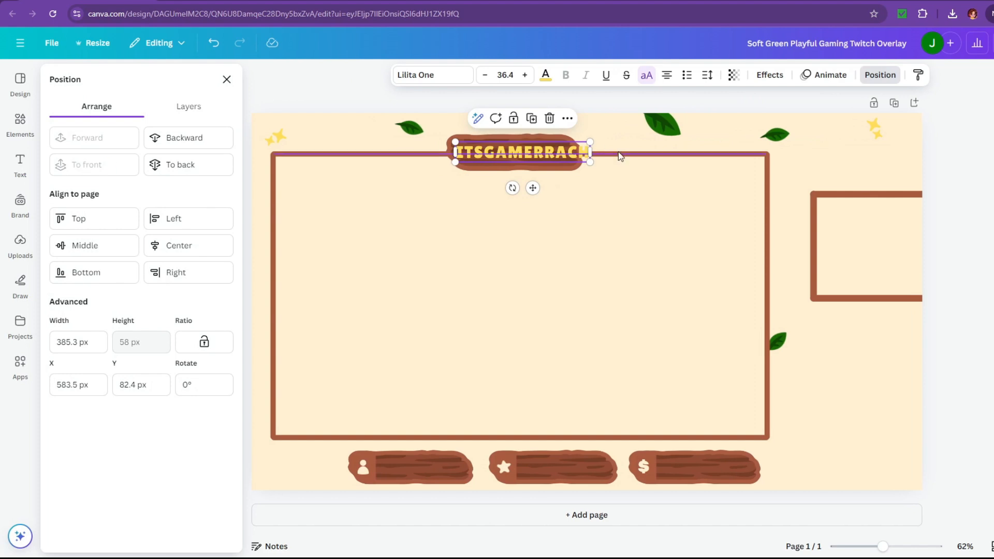
left_click_drag(584, 163, 555, 155)
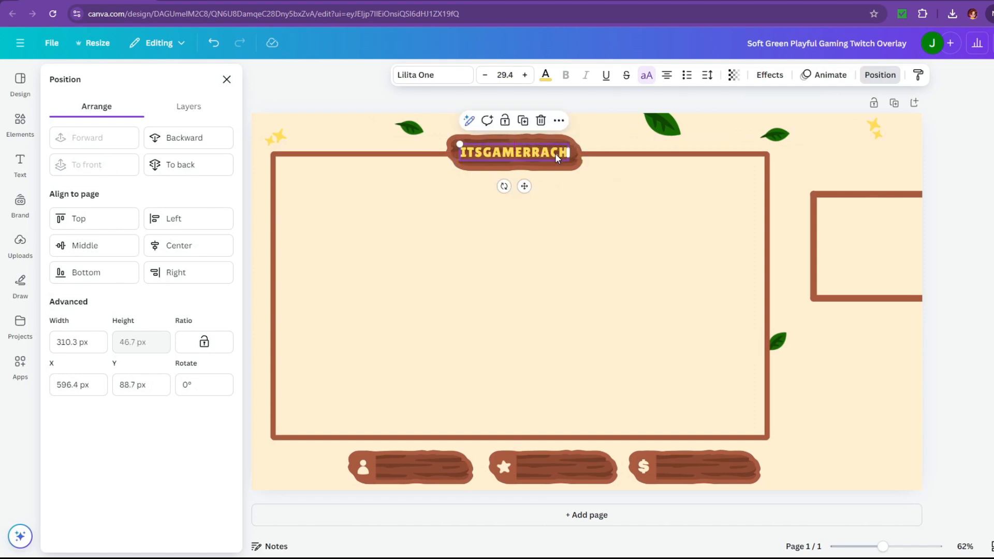
left_click(970, 343)
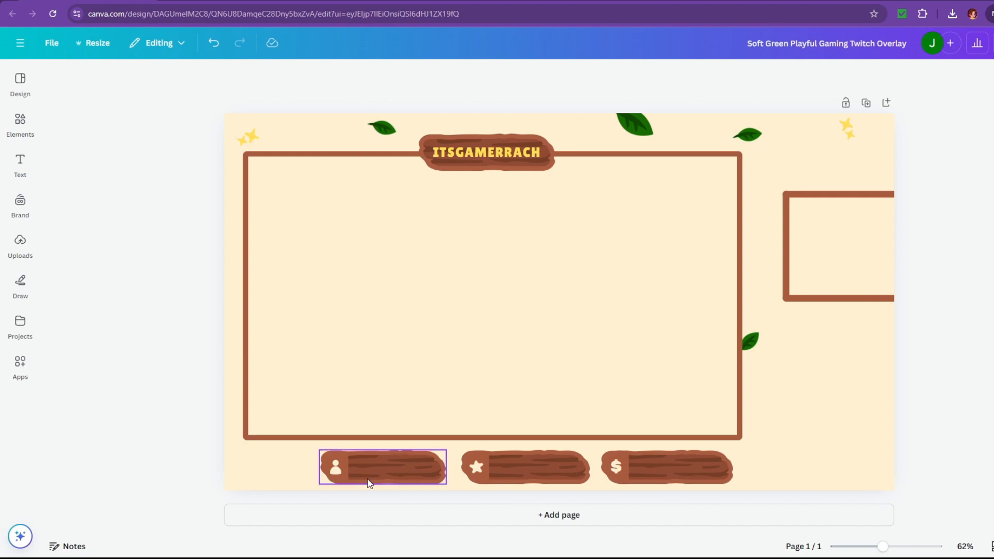
left_click(334, 469)
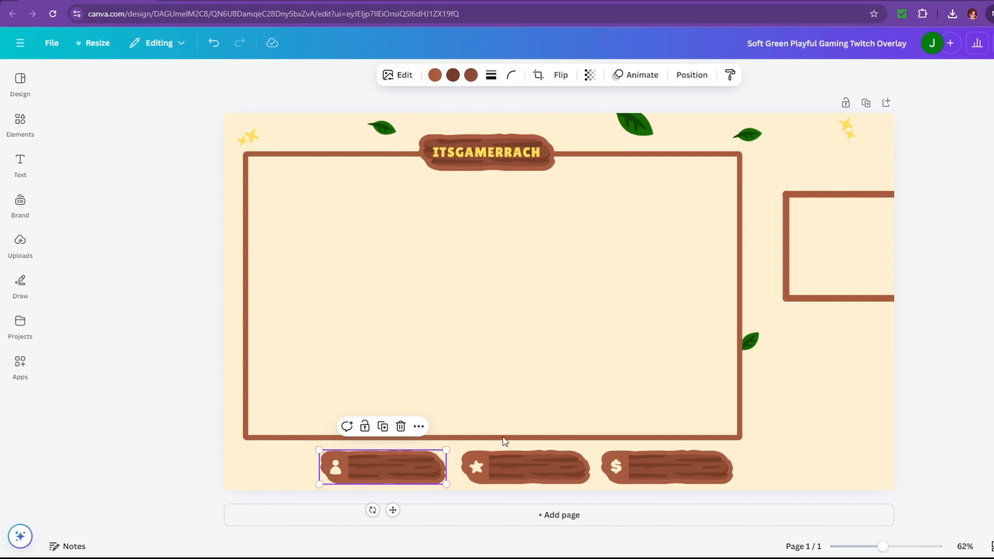
left_click(916, 322)
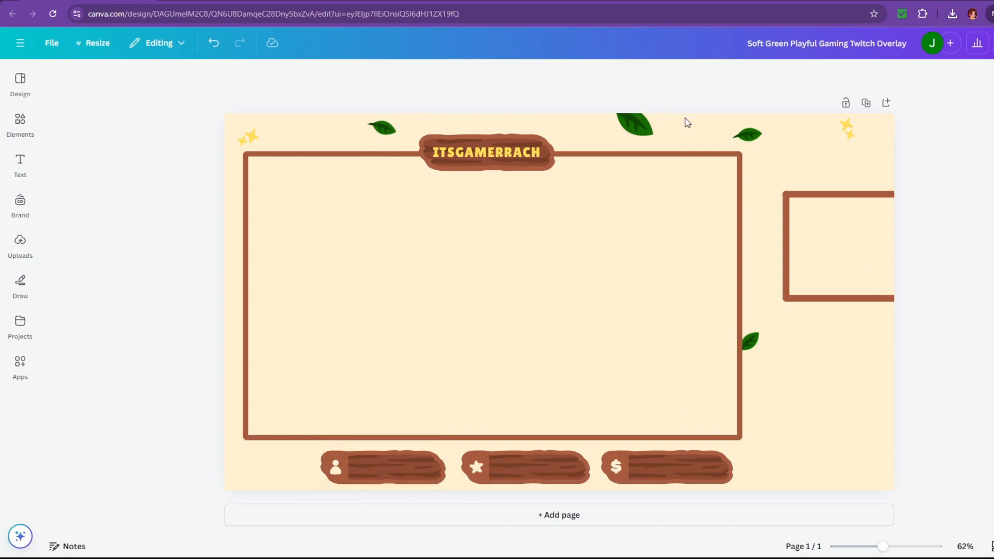
left_click(748, 133)
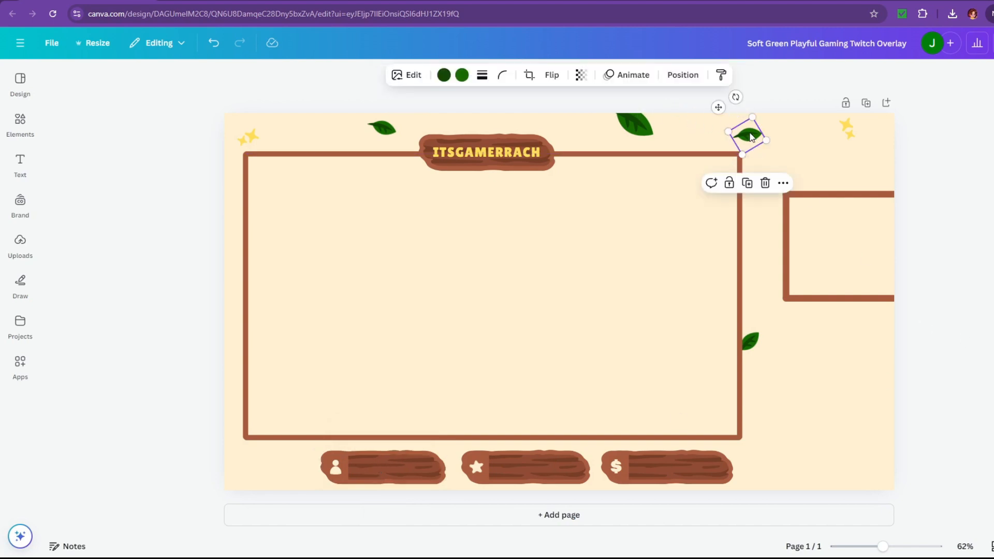
left_click(646, 122)
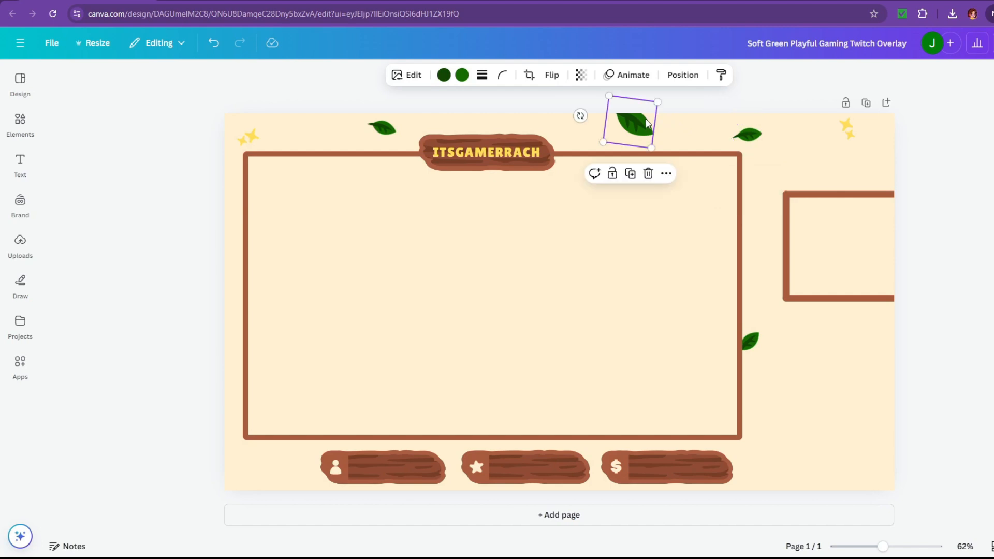
Search the element library's graphics for "leaves"
left_click(19, 121)
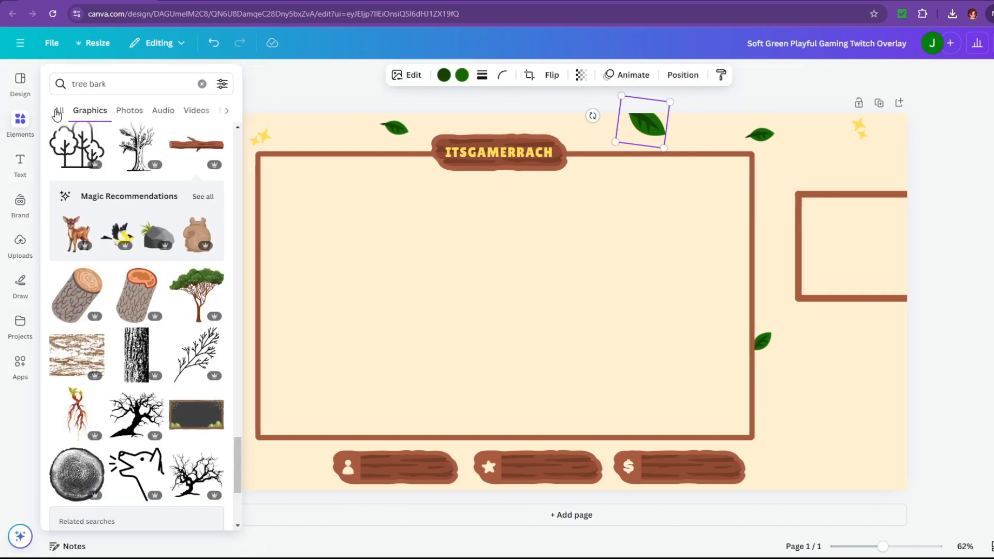
type("leaves")
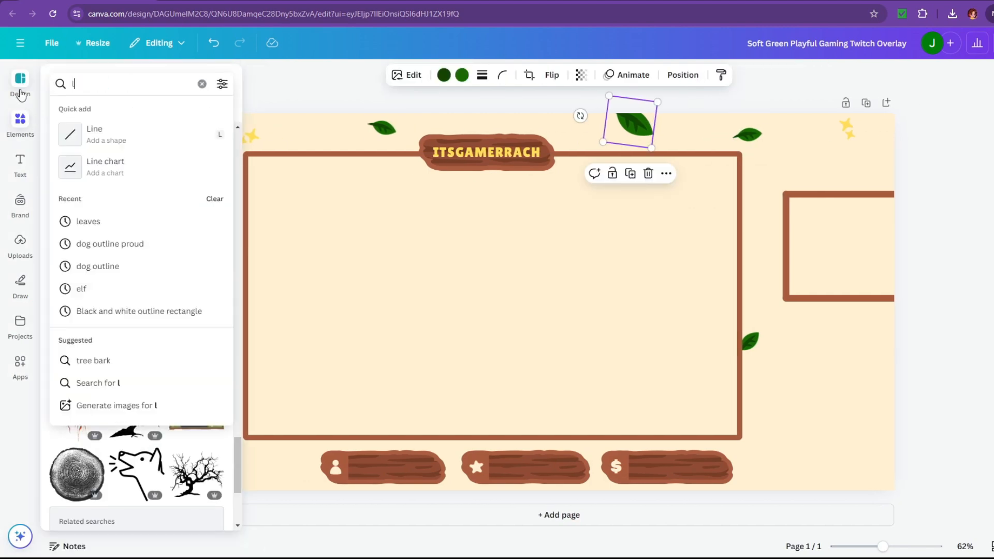
key("Return")
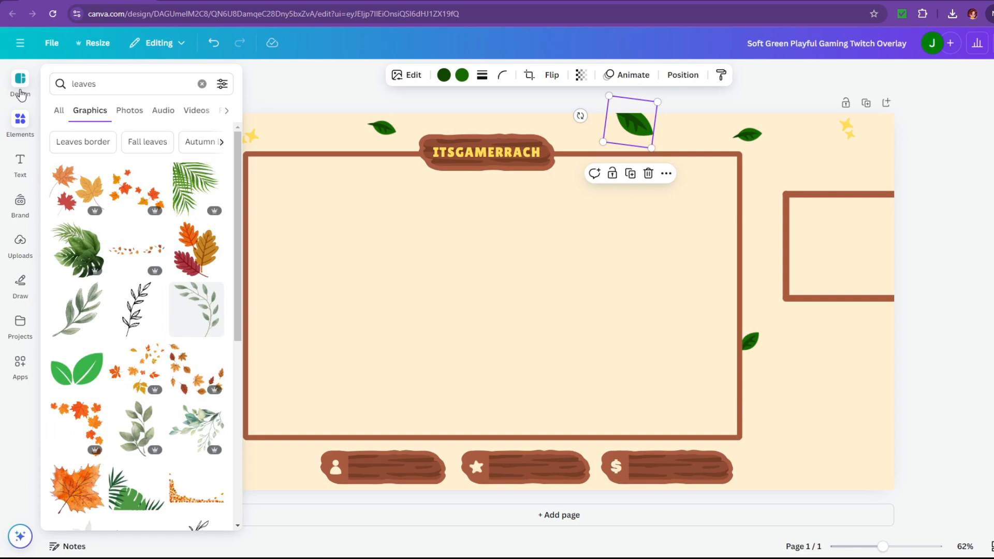
Browse the "leaves" graphics for a leaf that matches the overlay's existing leaves
scroll(154, 352, "down", 1)
scroll(154, 353, "down", 2)
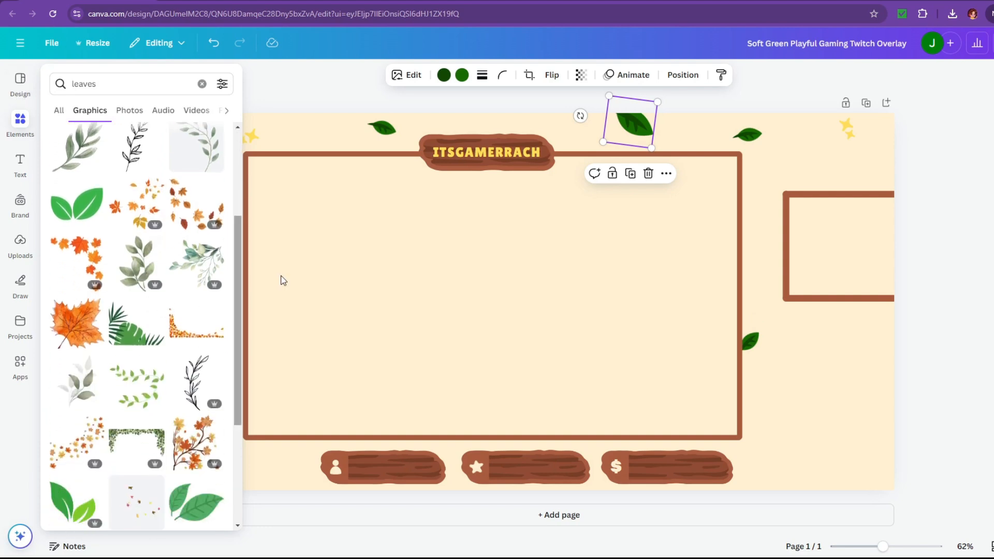
mouse_move(21, 122)
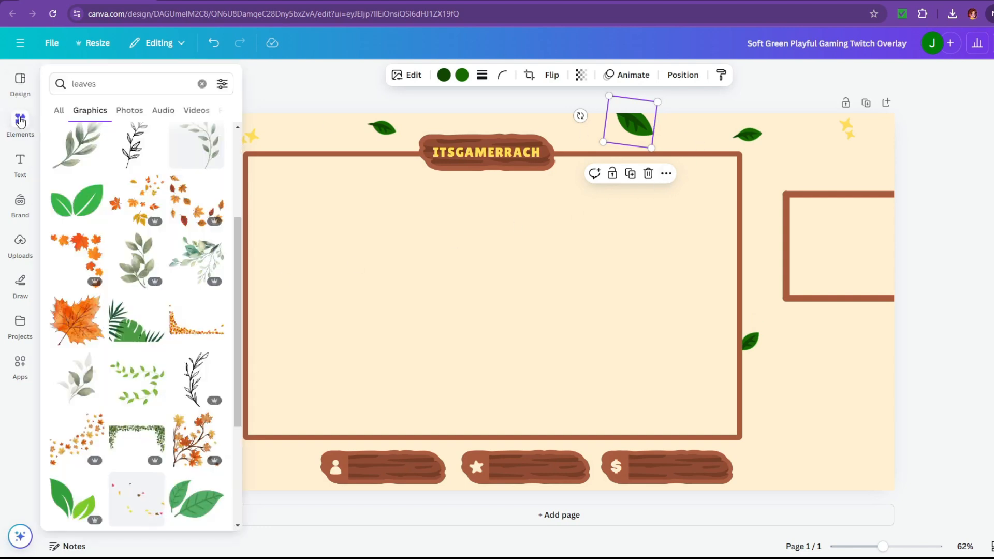
scroll(145, 413, "down", 2)
scroll(145, 413, "down", 5)
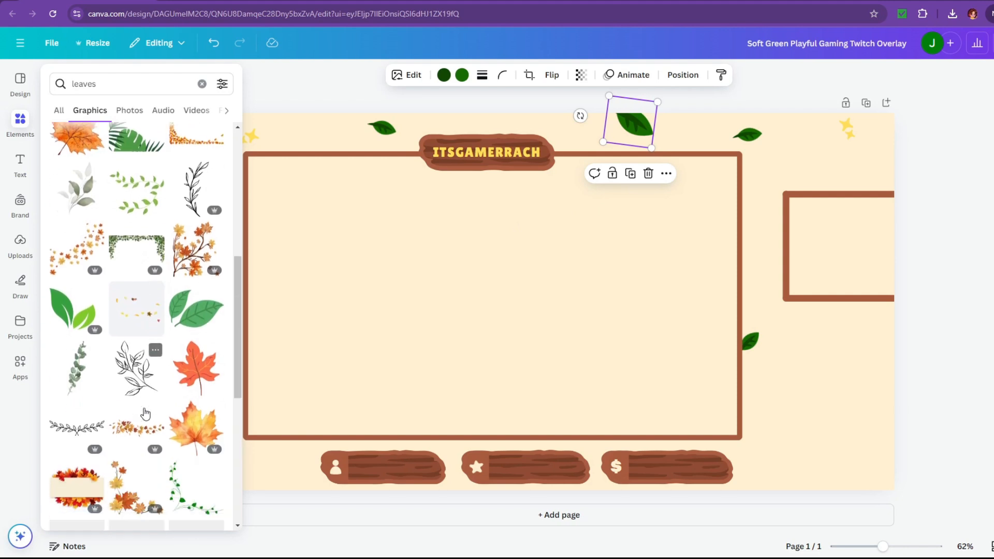
scroll(98, 335, "down", 5)
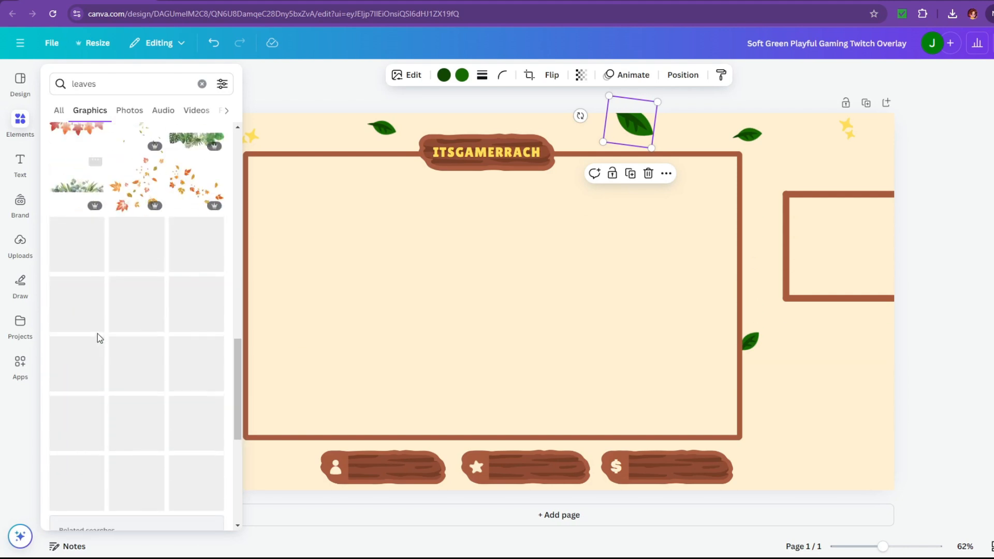
scroll(116, 311, "down", 1)
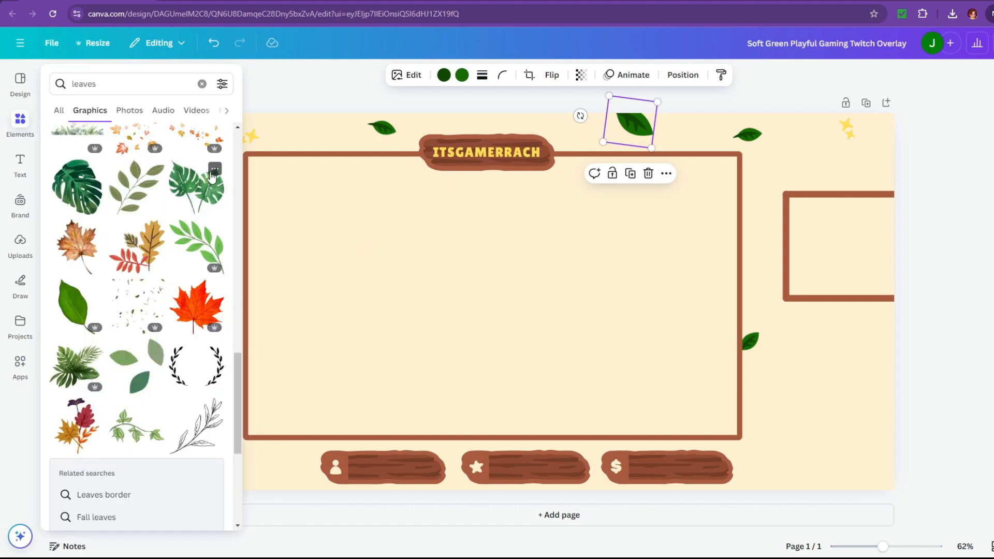
left_click(214, 169)
left_click(154, 167)
scroll(151, 198, "down", 5)
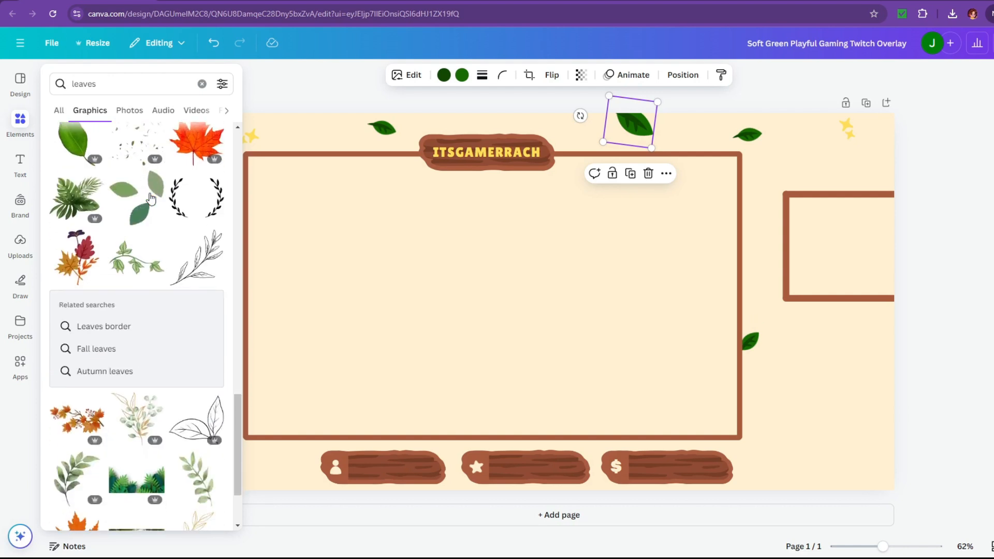
scroll(150, 196, "down", 5)
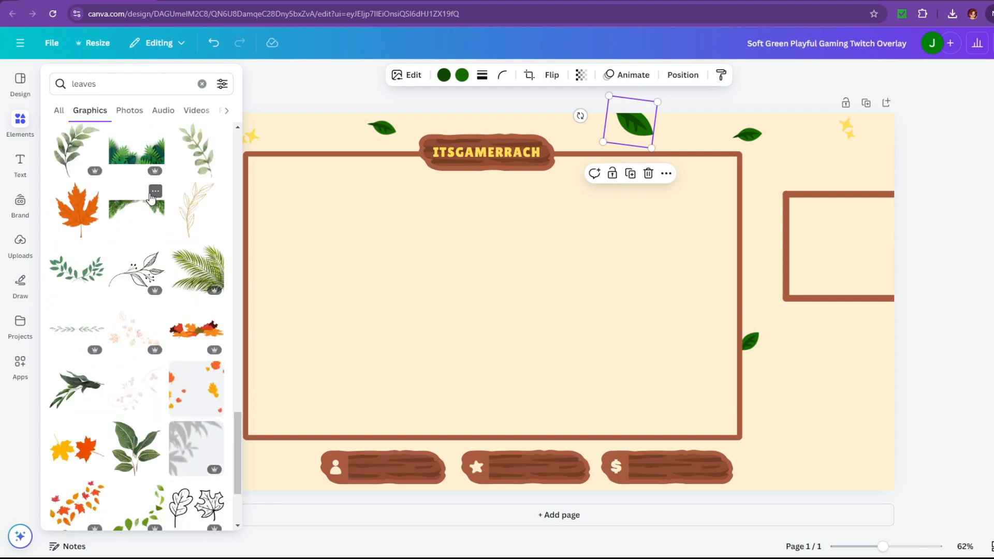
scroll(150, 199, "down", 3)
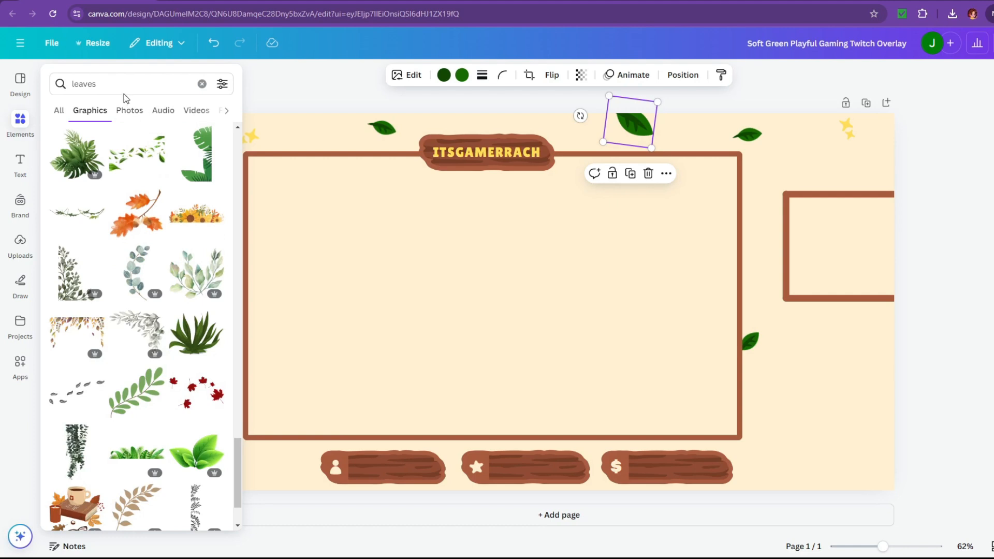
Change the graphics search from "leaves" to "leaf"
left_click_drag(123, 95, 91, 93)
type("f")
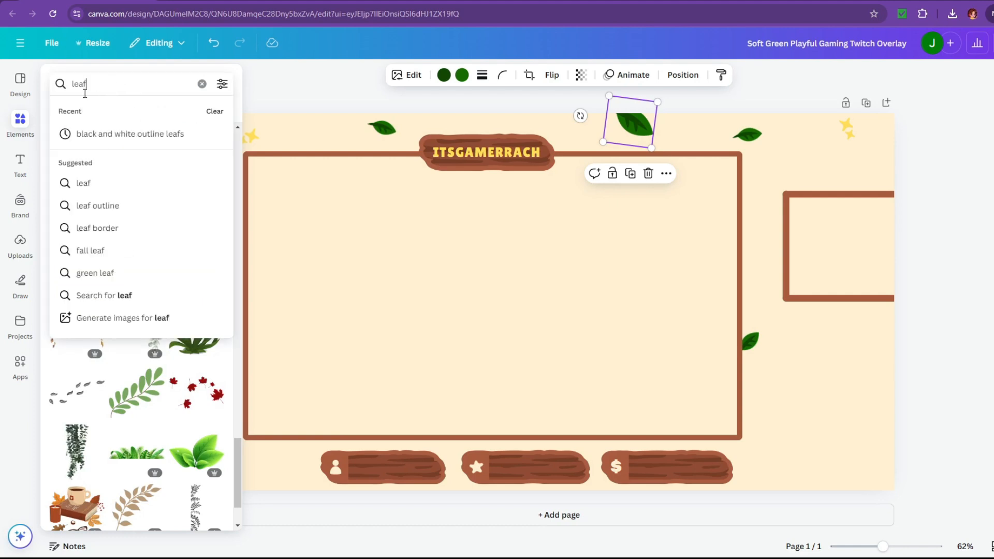
key("Return")
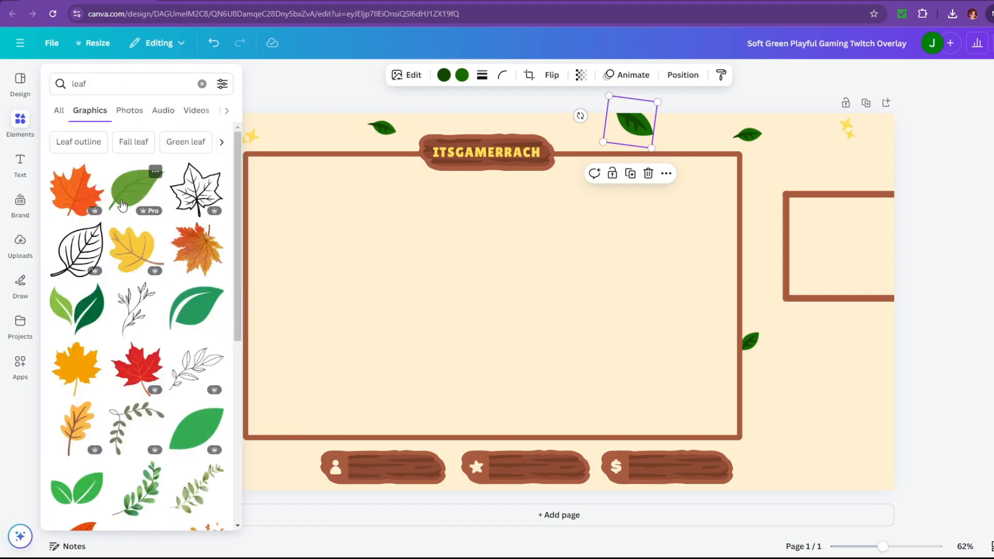
left_click(137, 189)
left_click_drag(560, 279, 577, 248)
left_click(595, 171)
left_click(19, 119)
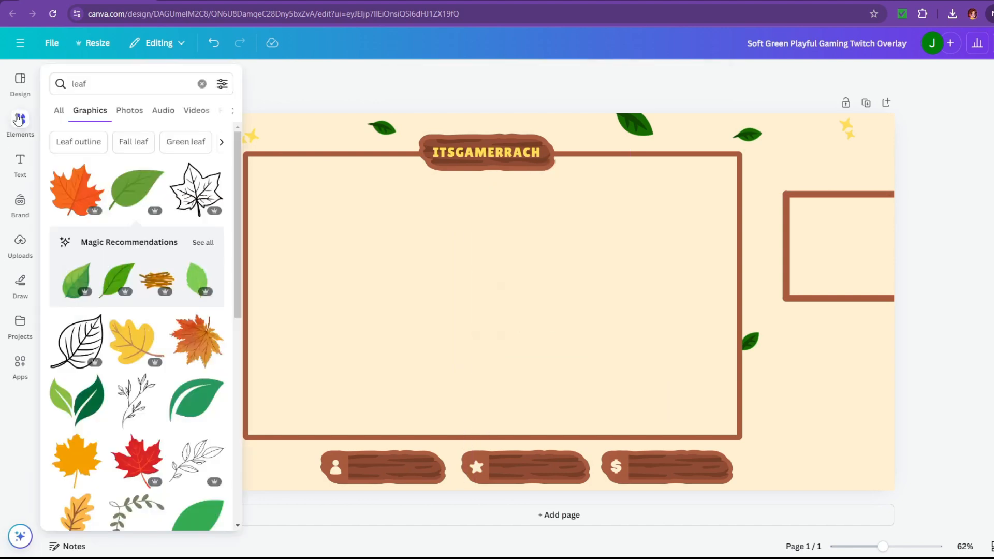
Look through the "leaf" graphics and show more elements similar to the Green Leaf Icon
scroll(158, 301, "down", 5)
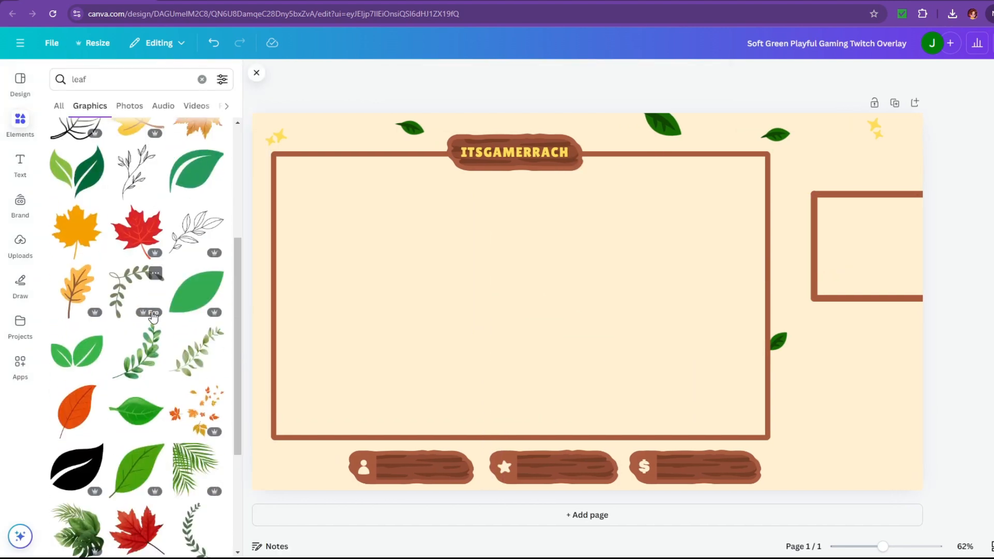
scroll(156, 324, "down", 4)
scroll(155, 316, "up", 10)
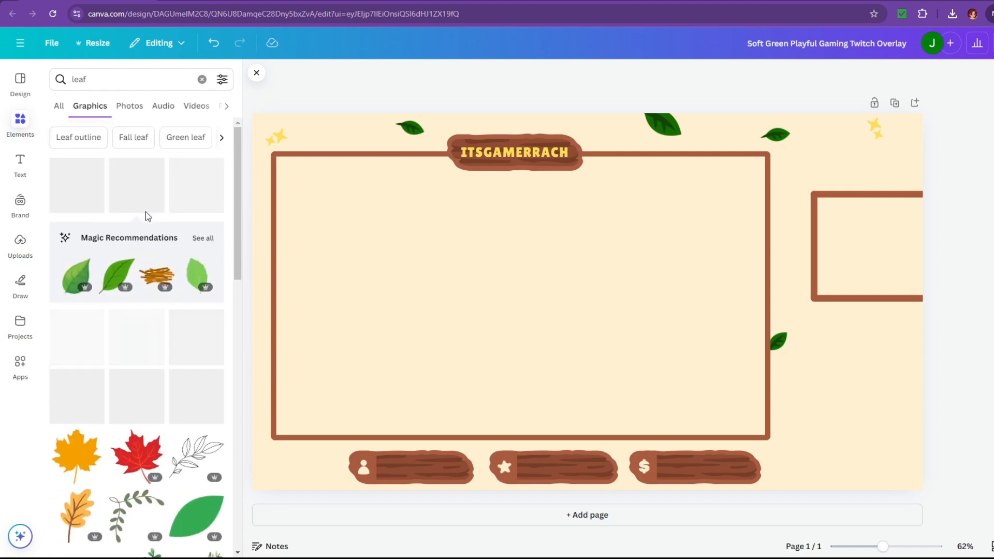
left_click(155, 167)
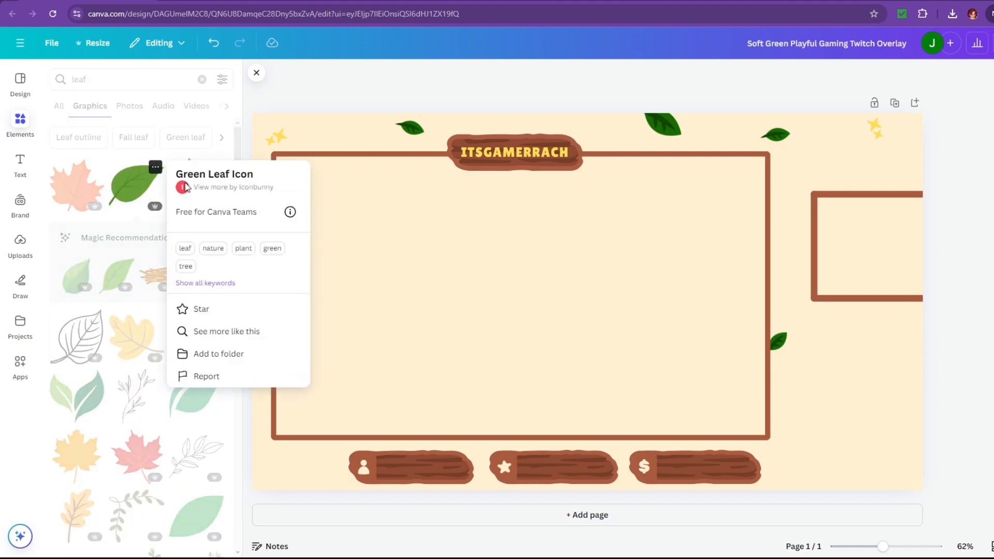
left_click(213, 334)
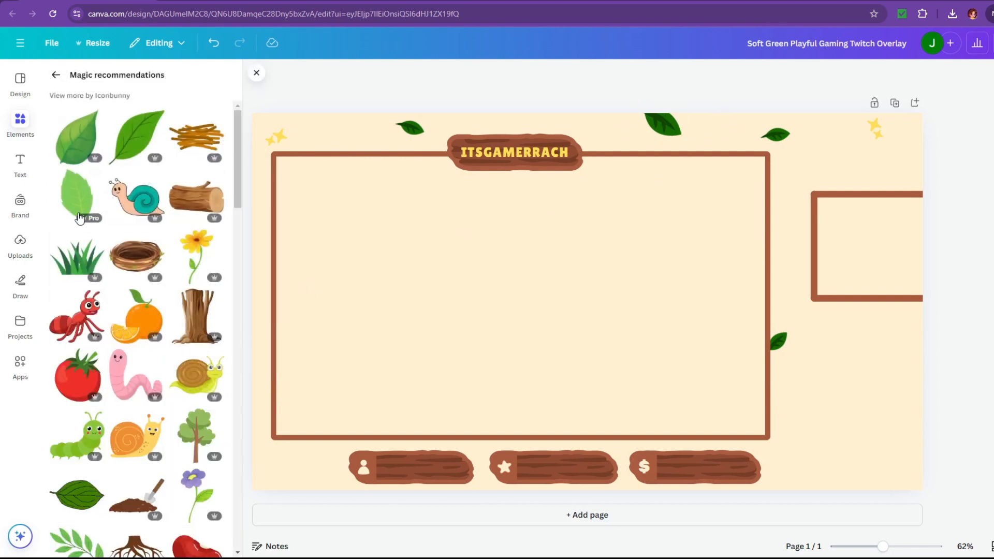
Add the light green veined leaf, shrink and tilt it, and place it on the upper-left corner of the smaller frame
scroll(113, 407, "down", 2)
scroll(113, 406, "down", 8)
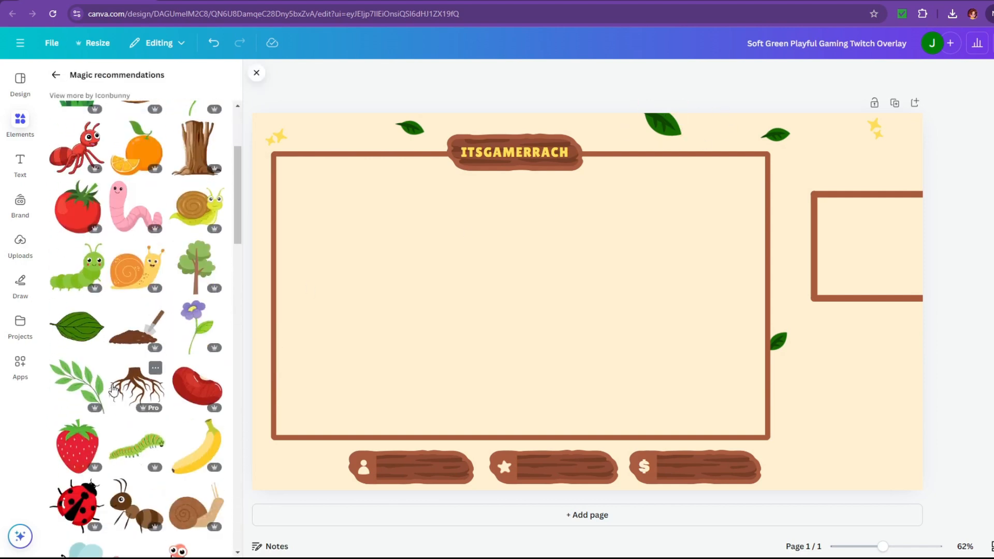
scroll(122, 333, "down", 6)
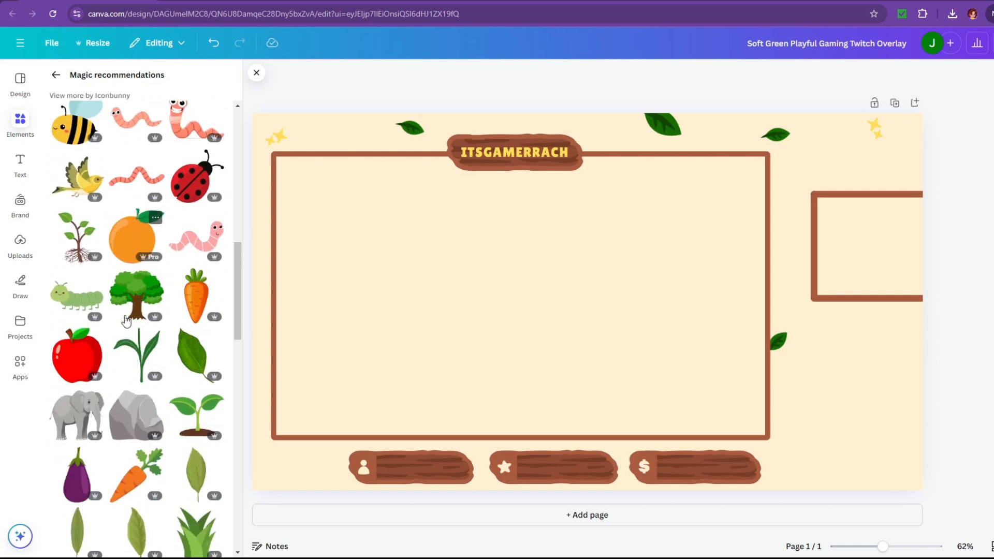
scroll(126, 321, "down", 1)
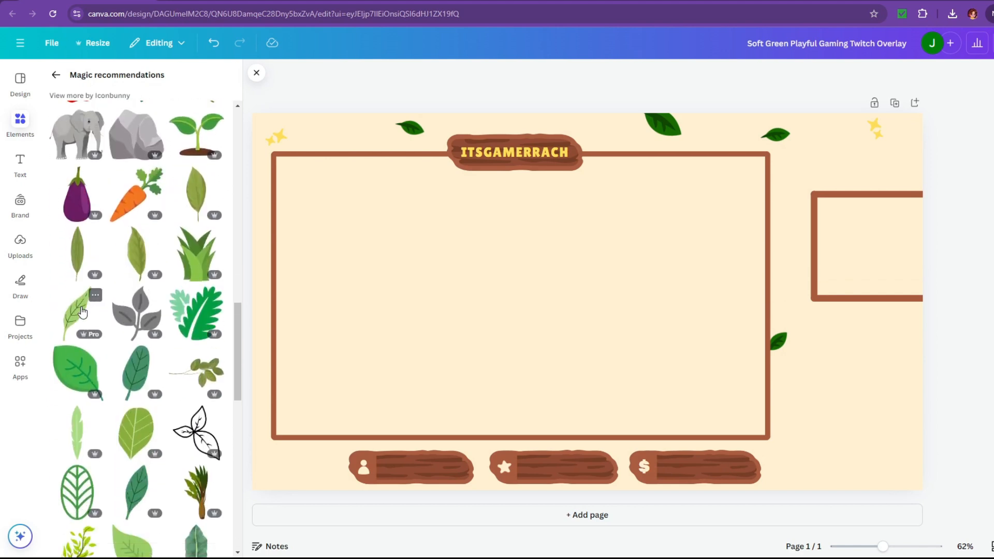
left_click(74, 317)
left_click_drag(586, 272, 847, 358)
left_click_drag(803, 460, 835, 402)
left_click_drag(857, 347, 844, 203)
left_click_drag(805, 155, 869, 181)
left_click_drag(811, 205, 850, 178)
Move the new leaf one layer backward relative to the smaller frame
left_click(784, 75)
left_click(161, 144)
left_click(798, 216)
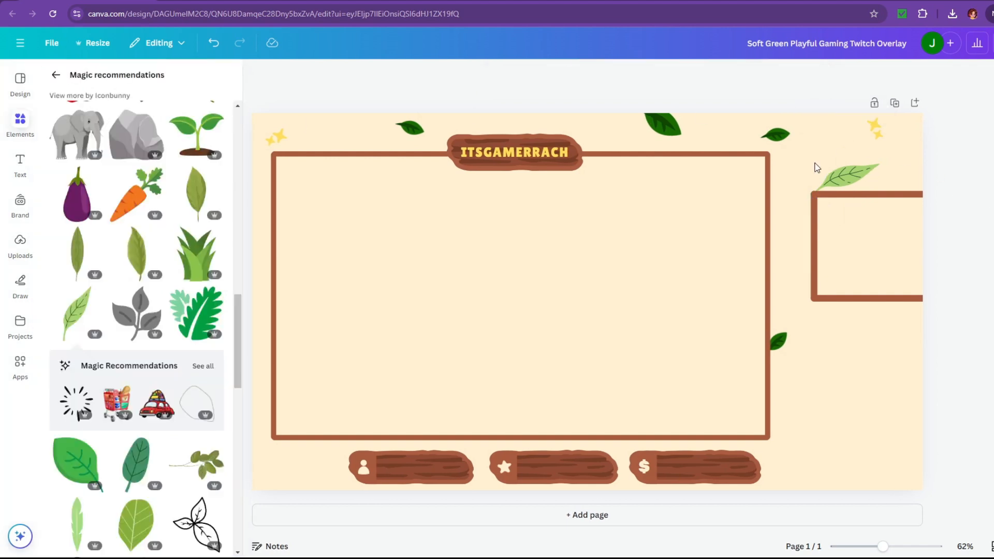
Recolor the new leaf's veins to the darkest document green and its body to the brighter green used by the other leaves
left_click(855, 184)
left_click(544, 75)
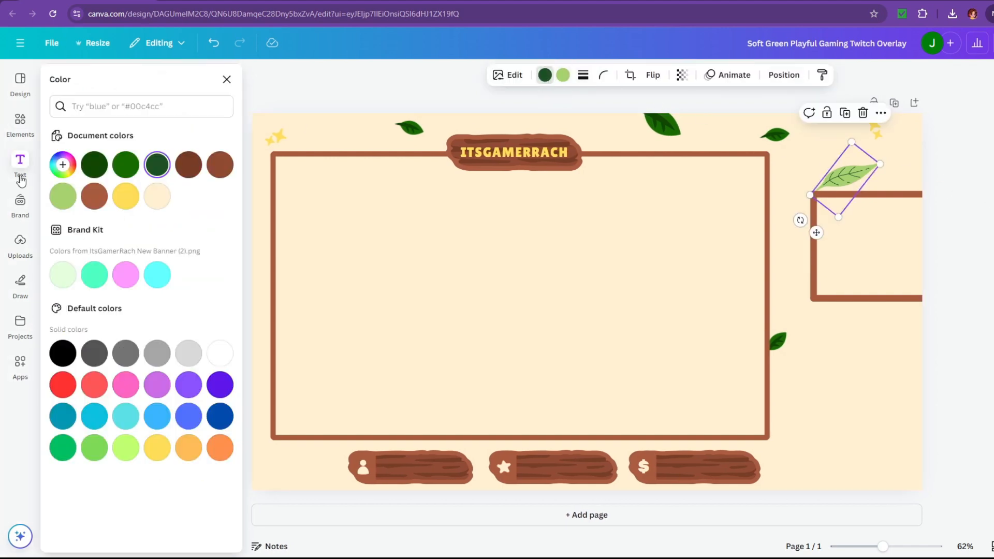
left_click(97, 166)
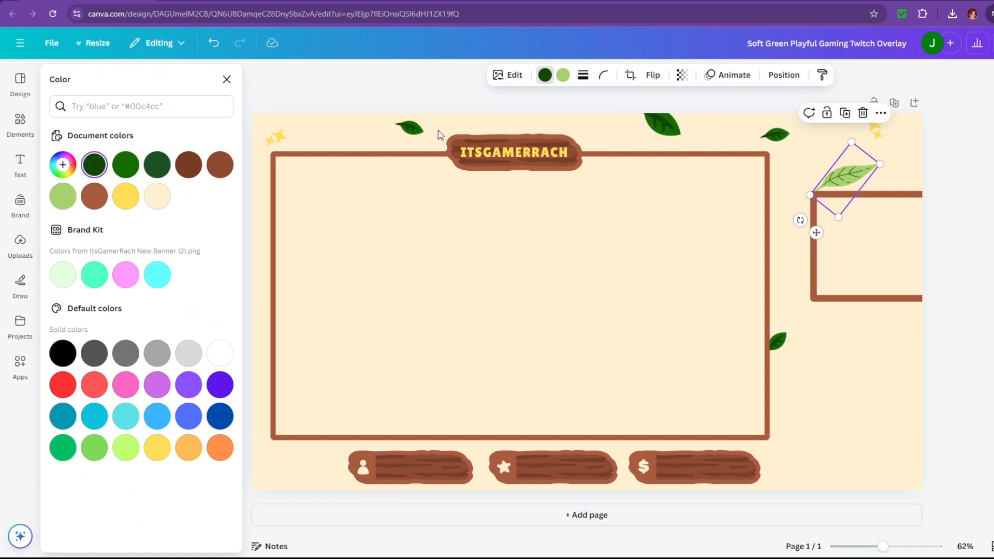
left_click(563, 75)
left_click(126, 165)
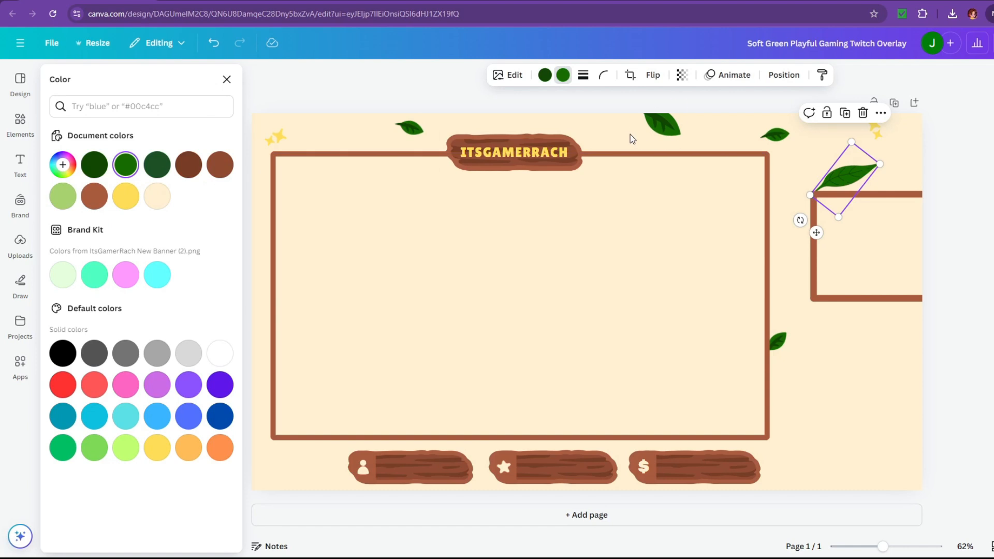
left_click(657, 131)
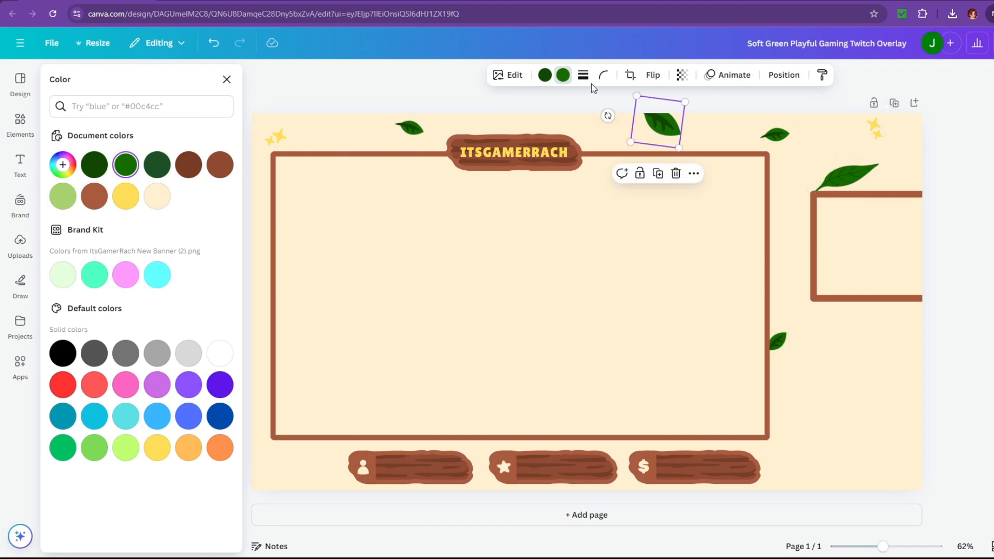
left_click(834, 172)
left_click(946, 181)
Duplicate the recolored leaf, flip it vertically, and place it about 65 px wide at 38° by the main frame's lower-left corner
left_click(846, 162)
left_click(847, 113)
left_click_drag(847, 169, 886, 274)
left_click(653, 75)
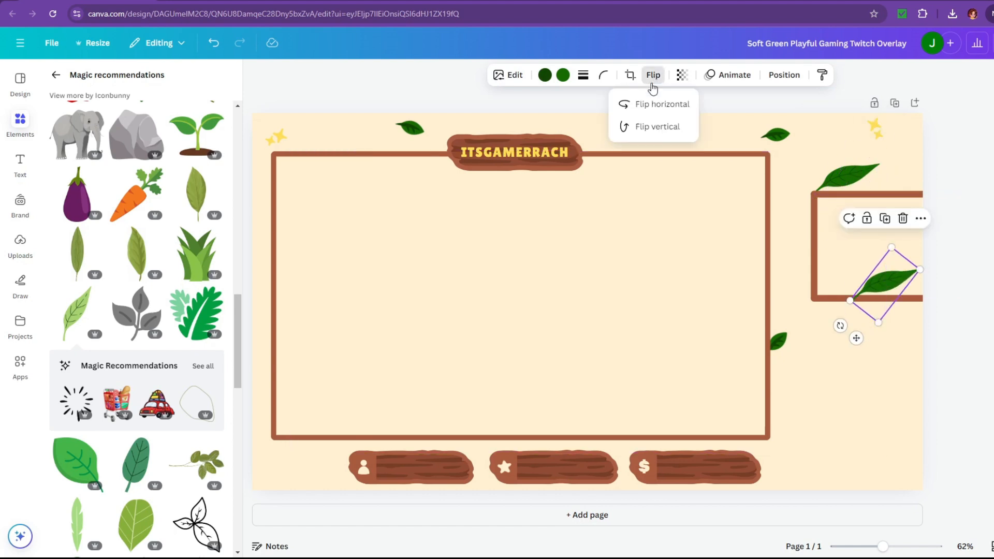
left_click(657, 126)
left_click_drag(879, 276, 272, 448)
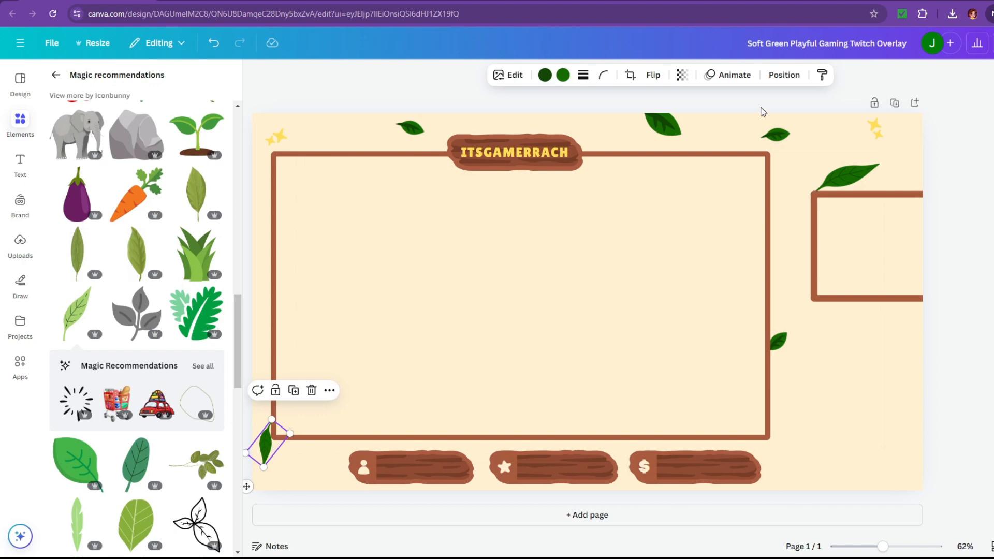
Send the lower-left corner leaf to the back and nudge it partly behind the main frame's border
left_click(785, 77)
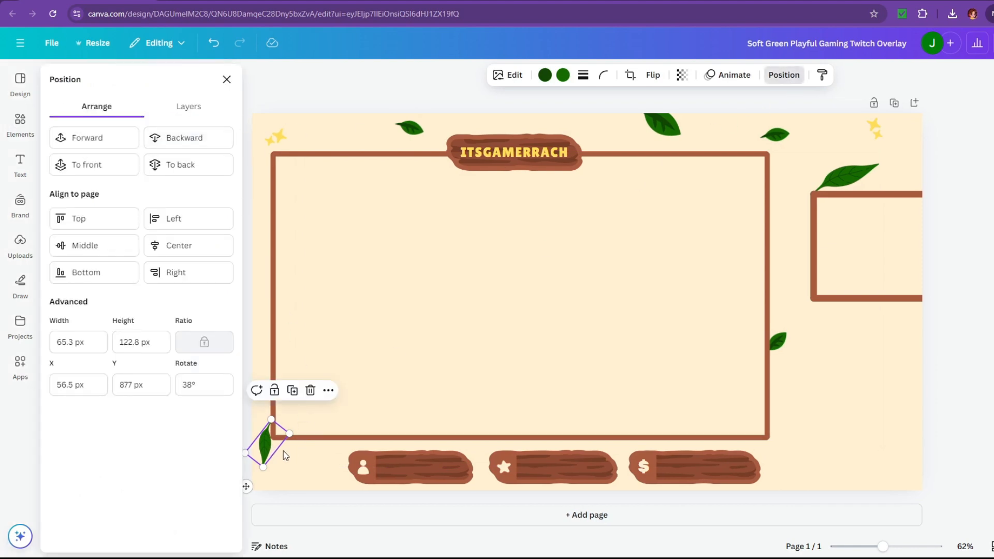
left_click(206, 167)
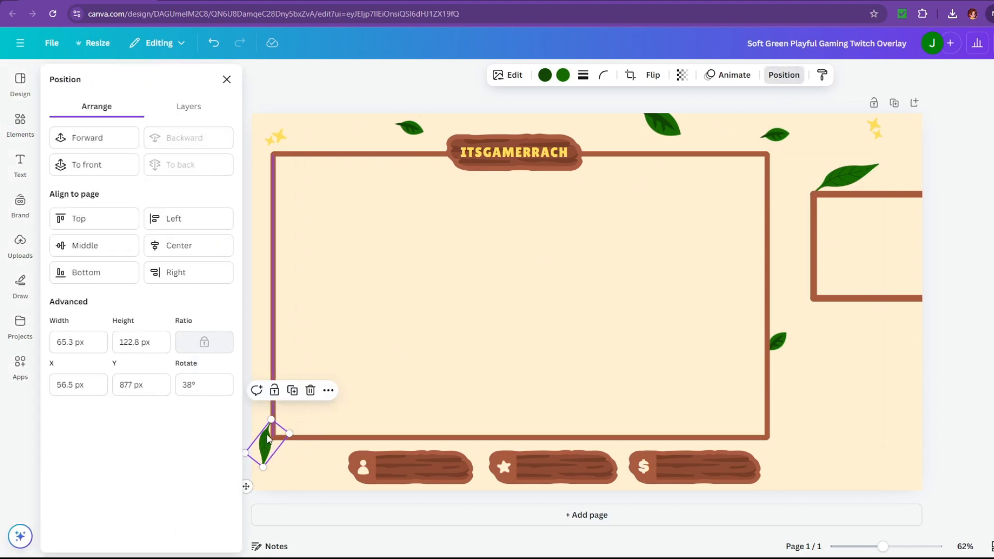
left_click_drag(272, 447, 272, 447)
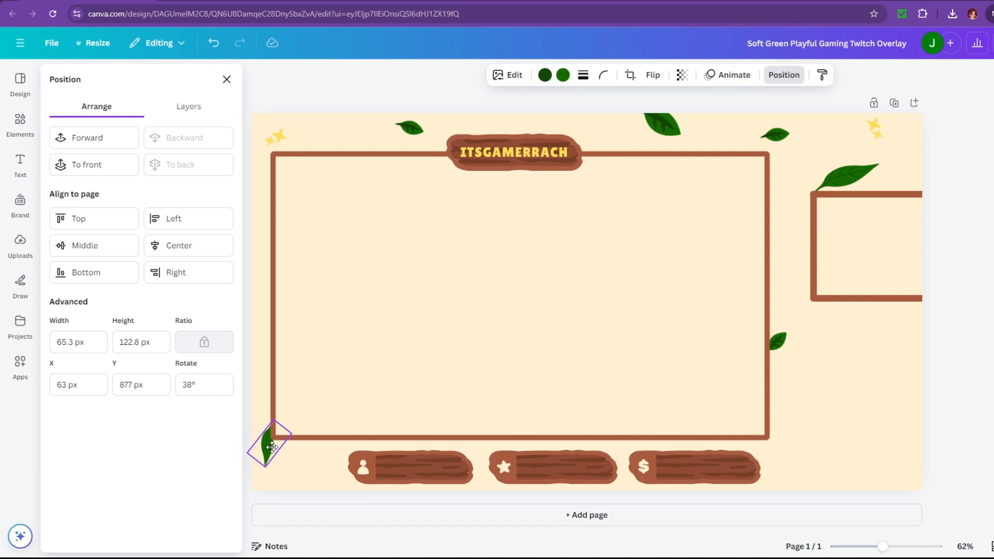
left_click(991, 406)
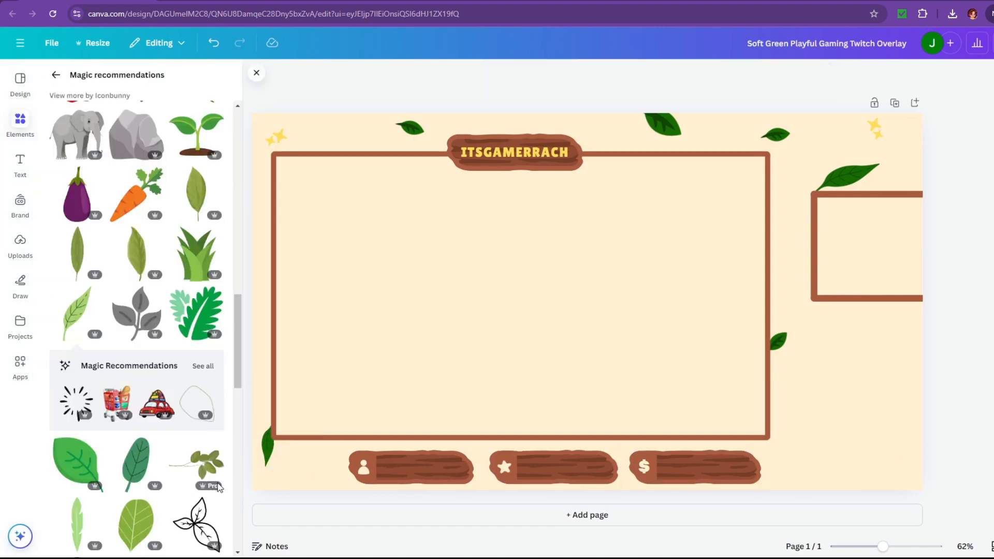
left_click(269, 457)
left_click_drag(266, 465, 267, 457)
left_click(975, 391)
Place a copy of the large top leaf, about 100 px wide, behind the end of the dollar plank
left_click(671, 126)
left_click(658, 174)
left_click_drag(663, 125, 762, 465)
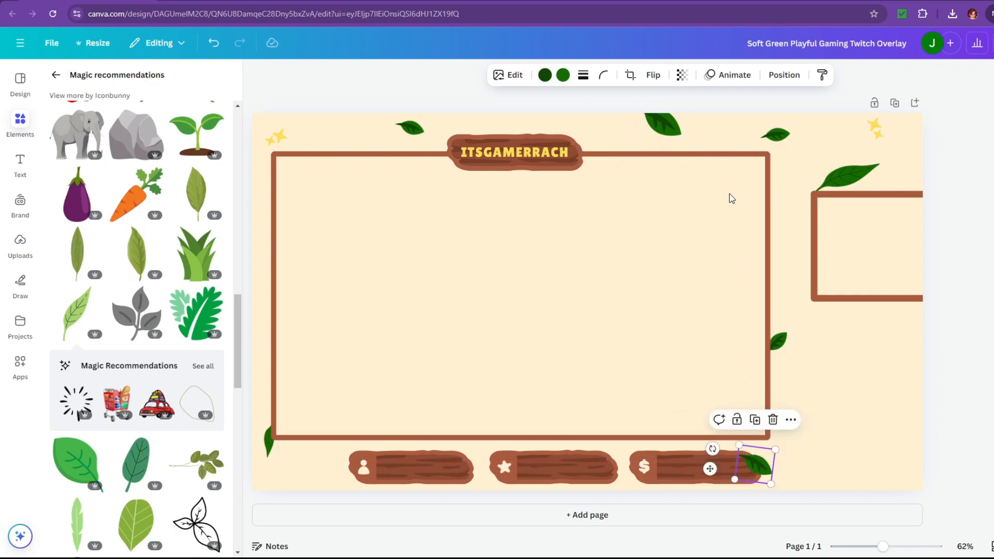
left_click(783, 76)
left_click(194, 166)
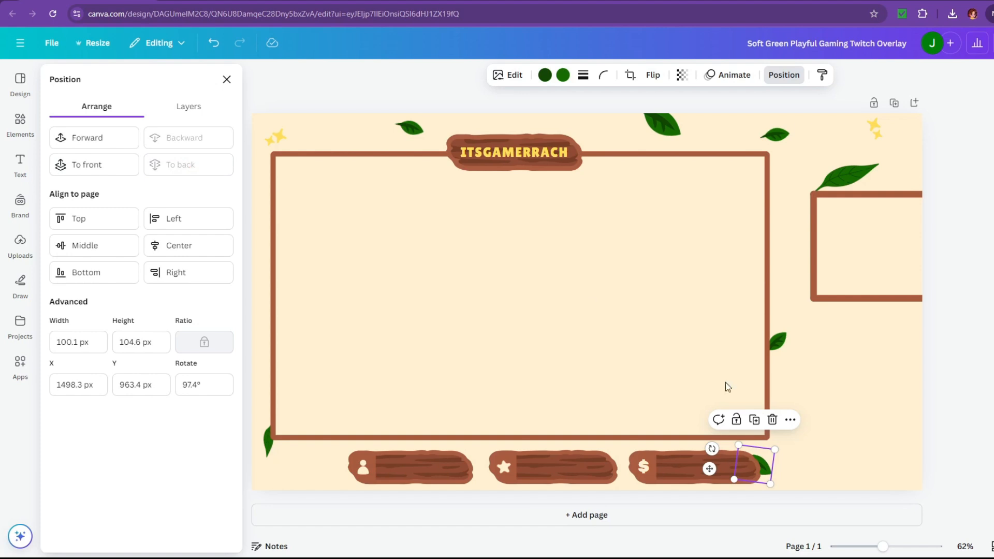
Rotate the dollar plank's leaf and place a copy, about 90 px wide at 49.7°, behind the main frame's upper-left border
left_click_drag(712, 448, 310, 170)
left_click(757, 412)
left_click(215, 166)
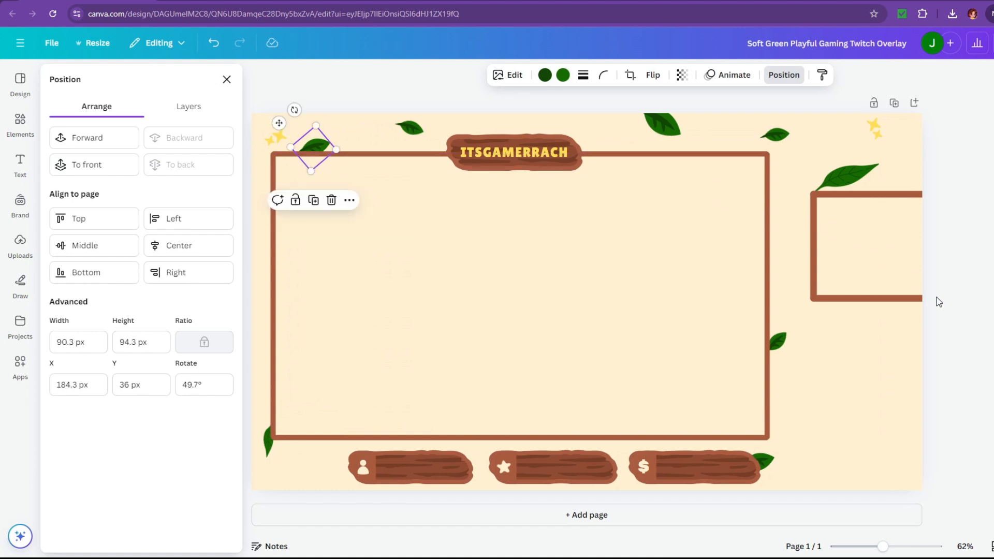
left_click(971, 288)
left_click(488, 70)
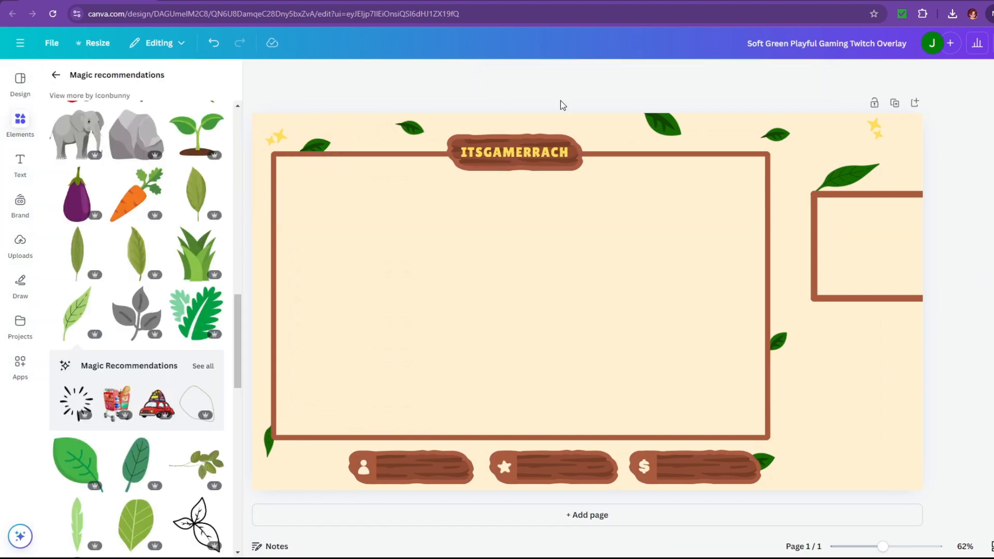
left_click_drag(320, 145, 322, 146)
Delete the large top leaf and put a copy of the small frame's leaf, sloping down, against the page's upper edge beside the title plank
left_click(420, 130)
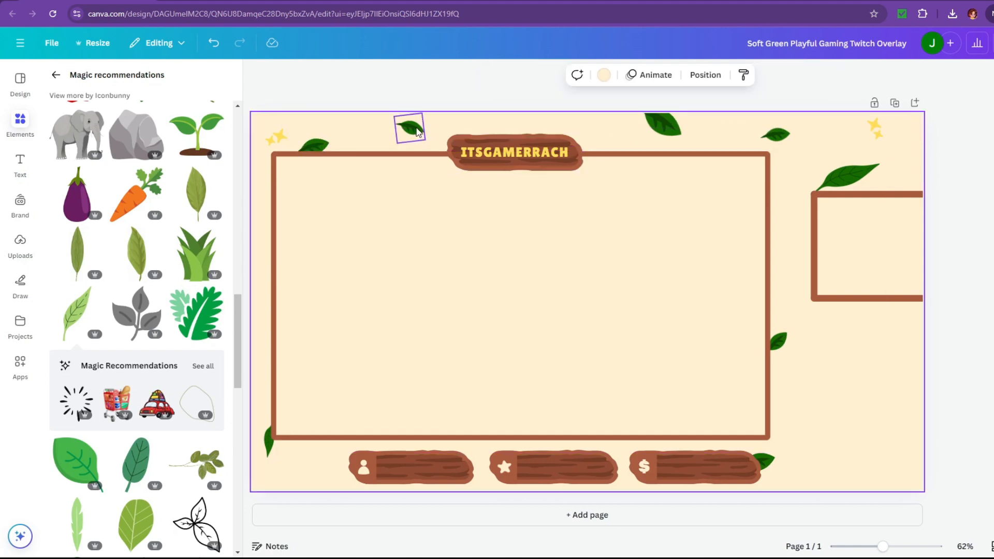
left_click(669, 130)
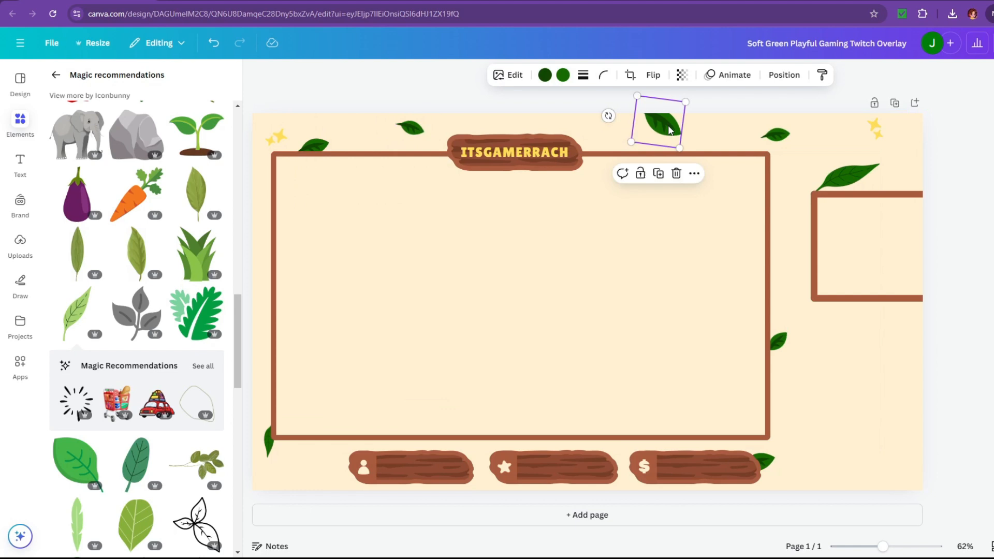
left_click(676, 173)
left_click(841, 171)
left_click_drag(849, 184, 831, 188)
mouse_move(617, 131)
left_mouse_down()
mouse_move(650, 151)
mouse_move(682, 253)
mouse_move(634, 300)
mouse_move(625, 125)
left_mouse_up()
left_click(938, 270)
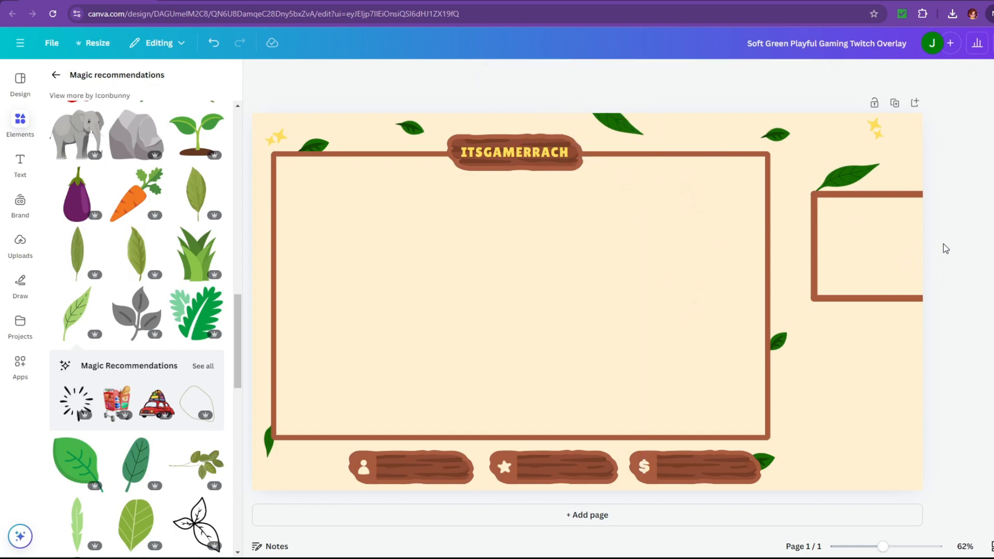
Move the two yellow sparkle graphics into the page's upper-left and lower-right corners
left_click(277, 136)
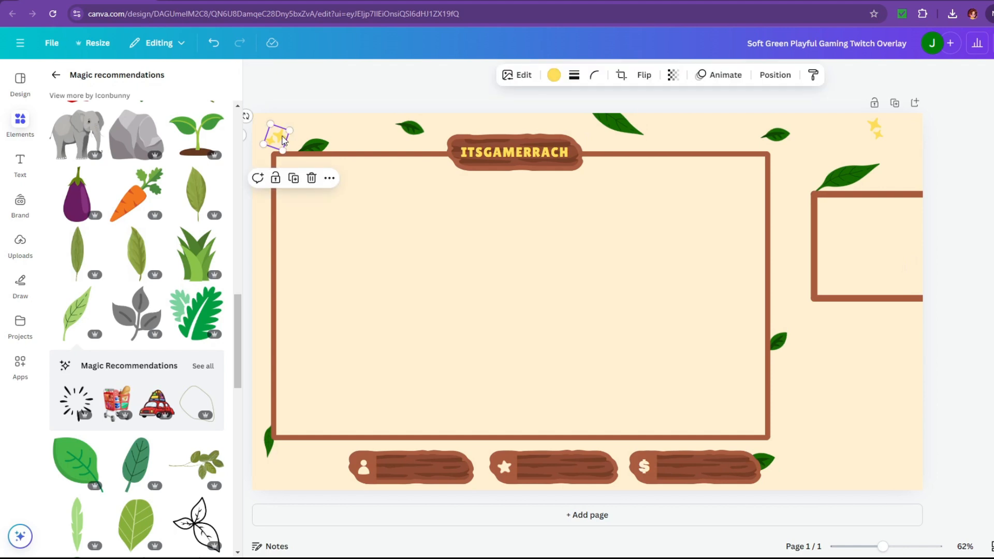
left_click_drag(277, 136, 467, 454)
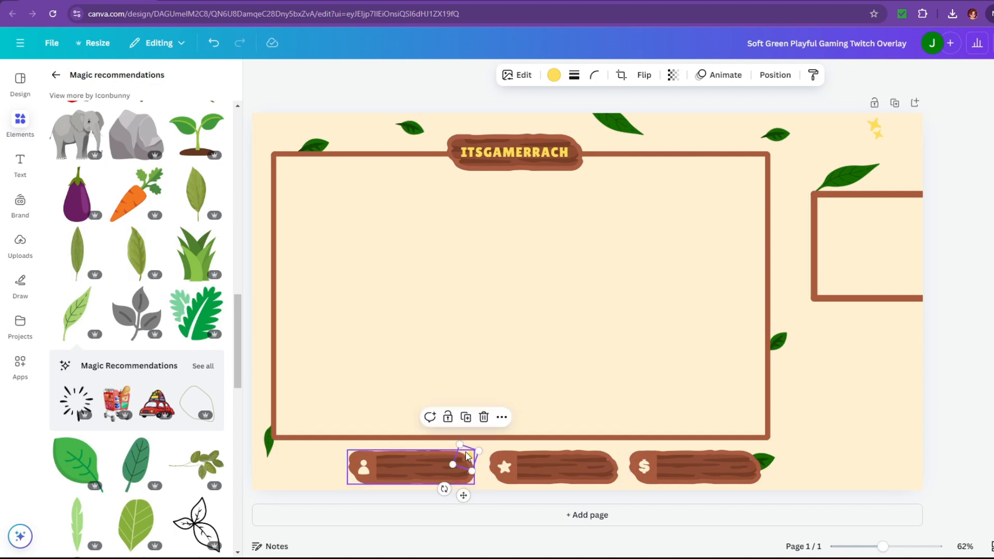
left_click(849, 444)
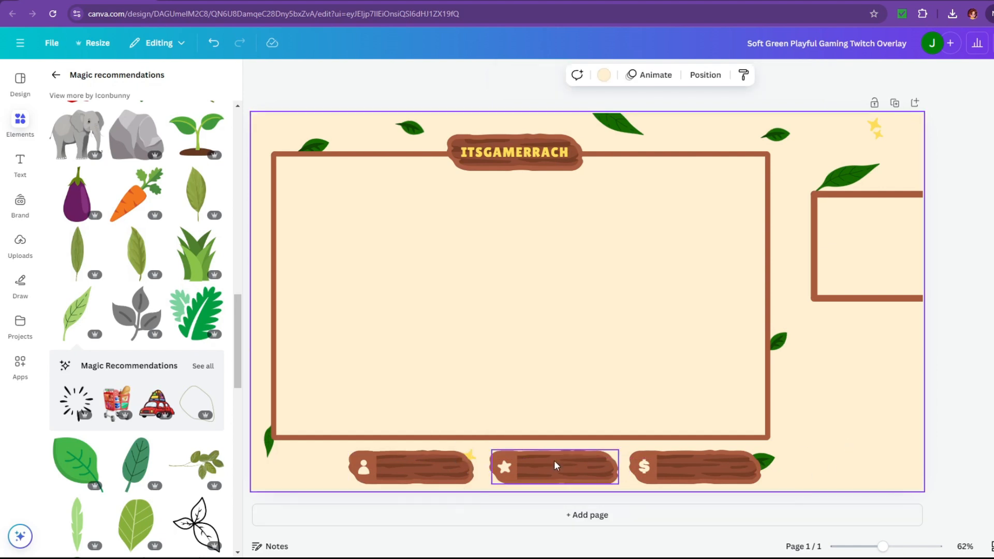
left_click(476, 460)
left_click_drag(466, 466, 859, 174)
left_click(919, 129)
left_click(865, 132)
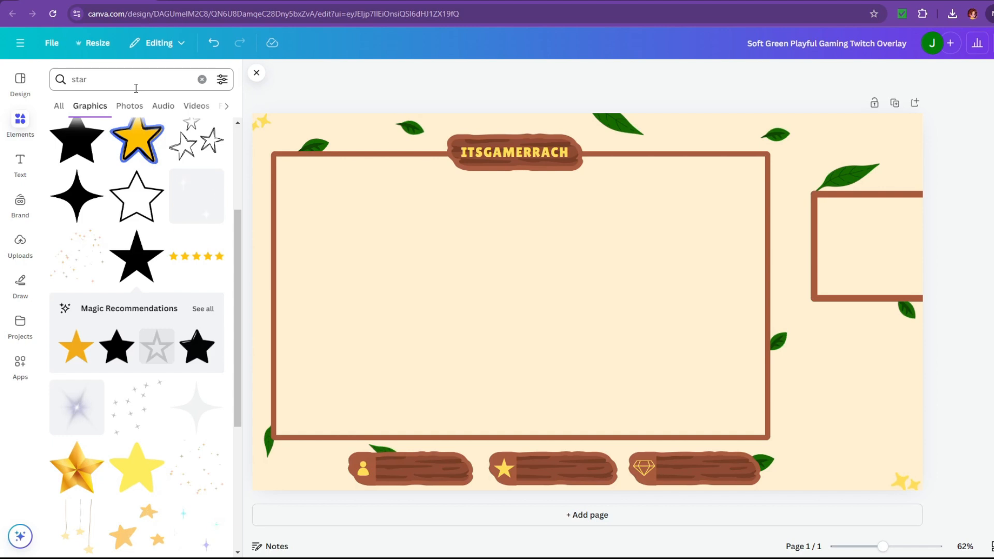
Change the font of the title on the upper plank to Genty Sans from the Headings category
left_click(514, 152)
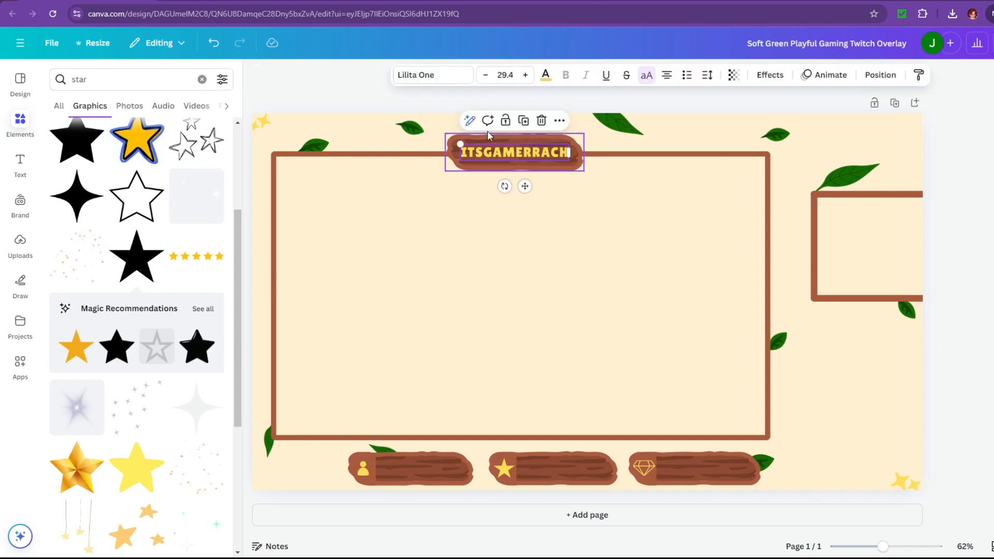
left_click(452, 77)
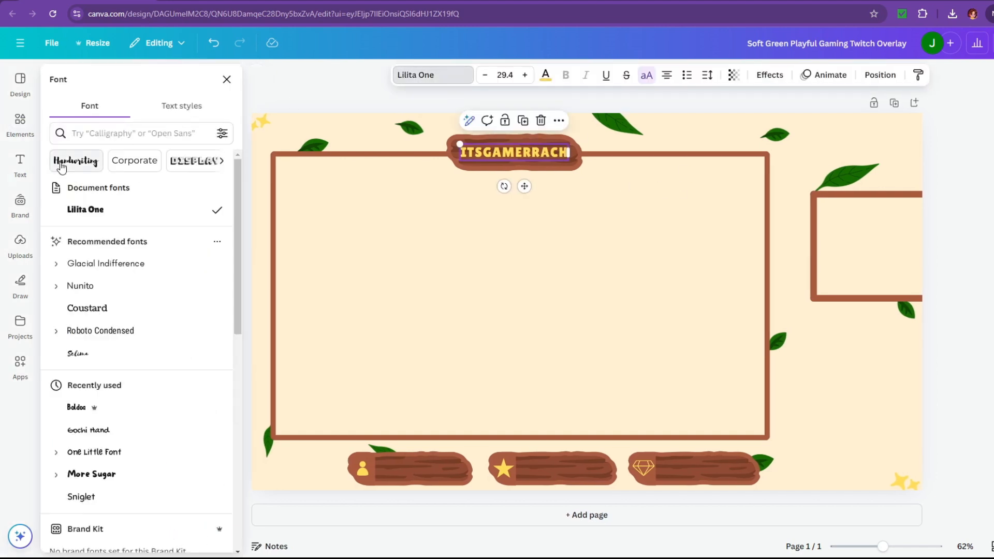
left_click(222, 161)
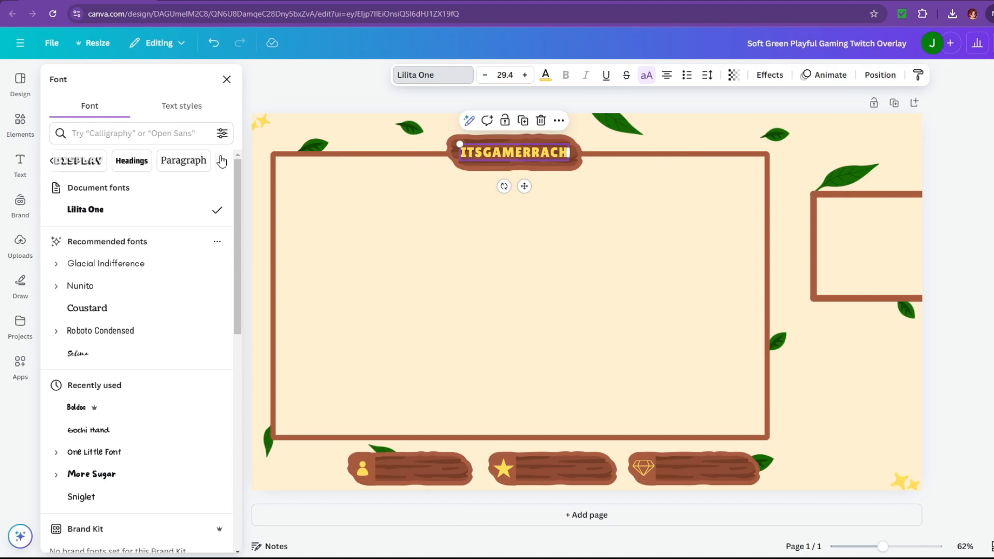
left_click(130, 160)
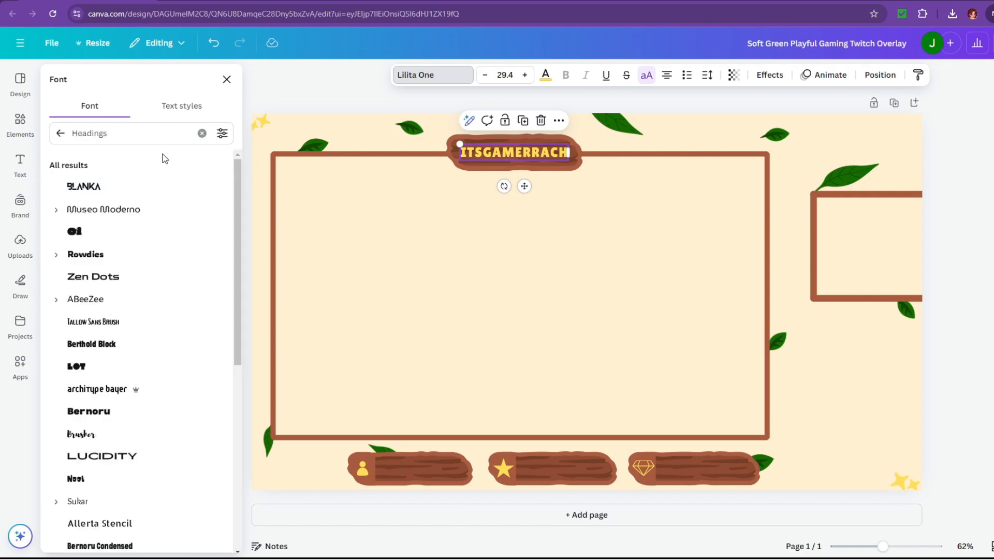
scroll(138, 295, "down", 2)
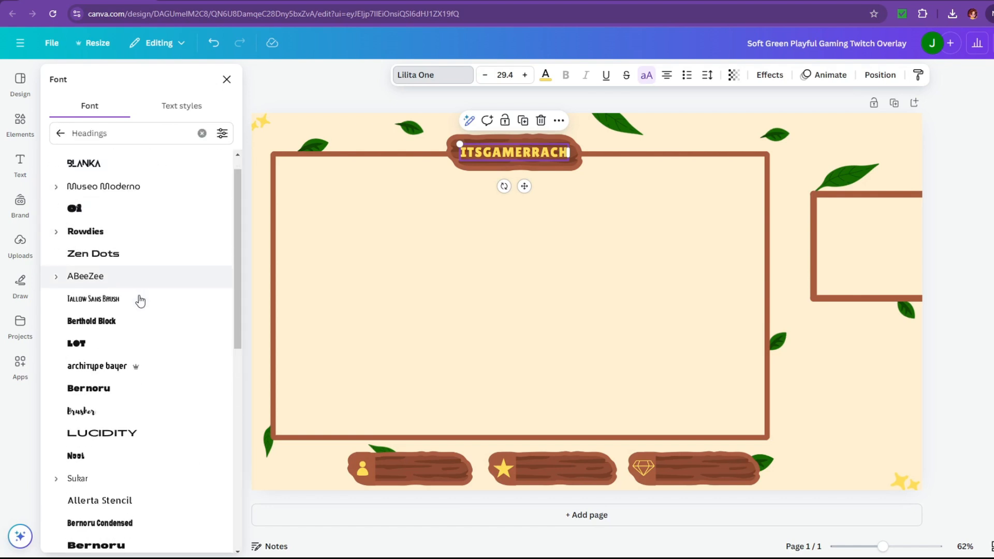
left_click(138, 288)
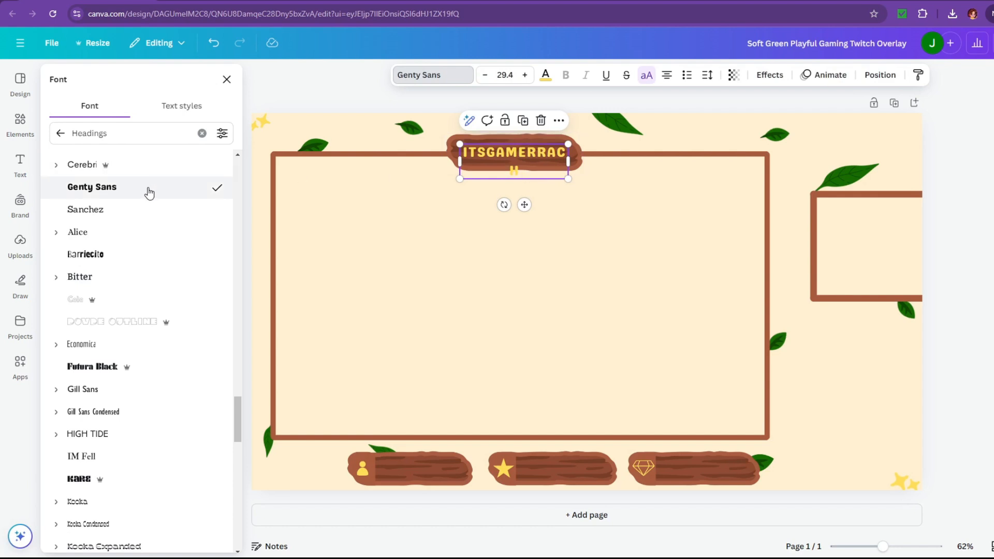
Widen the title's text box to fit one line, enlarge the text to size 30.2, and center it on the plank
left_click_drag(569, 161, 582, 160)
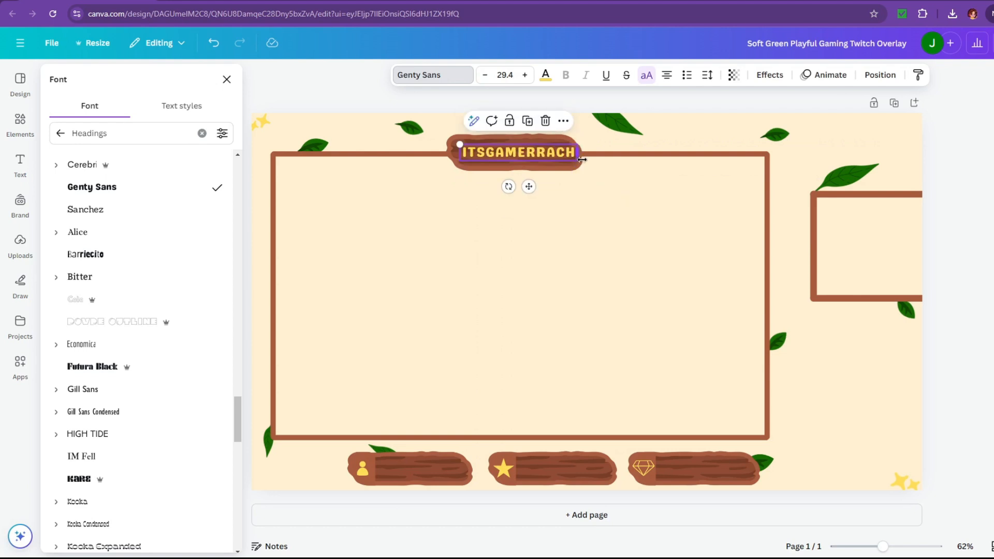
left_click_drag(459, 145, 456, 144)
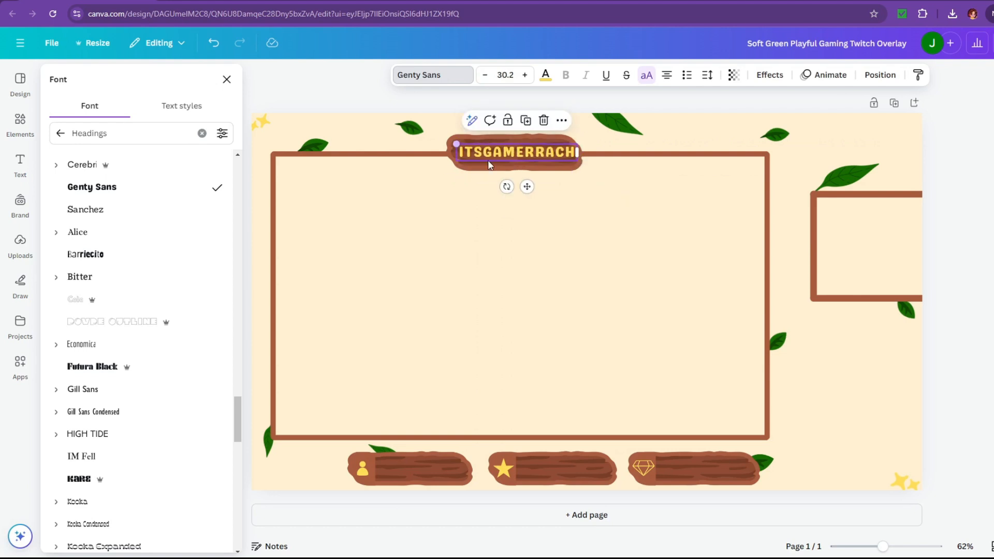
left_click_drag(528, 185, 525, 187)
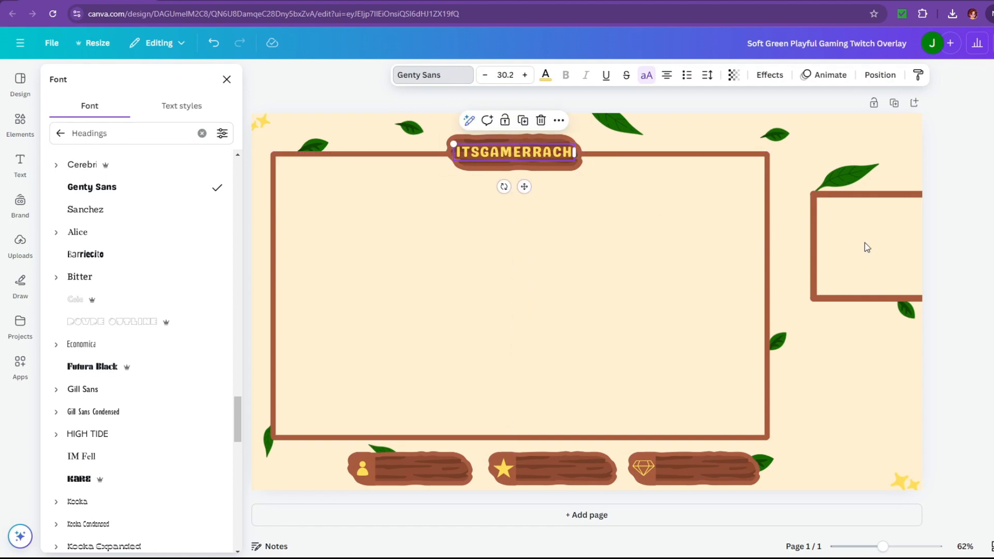
left_click(969, 224)
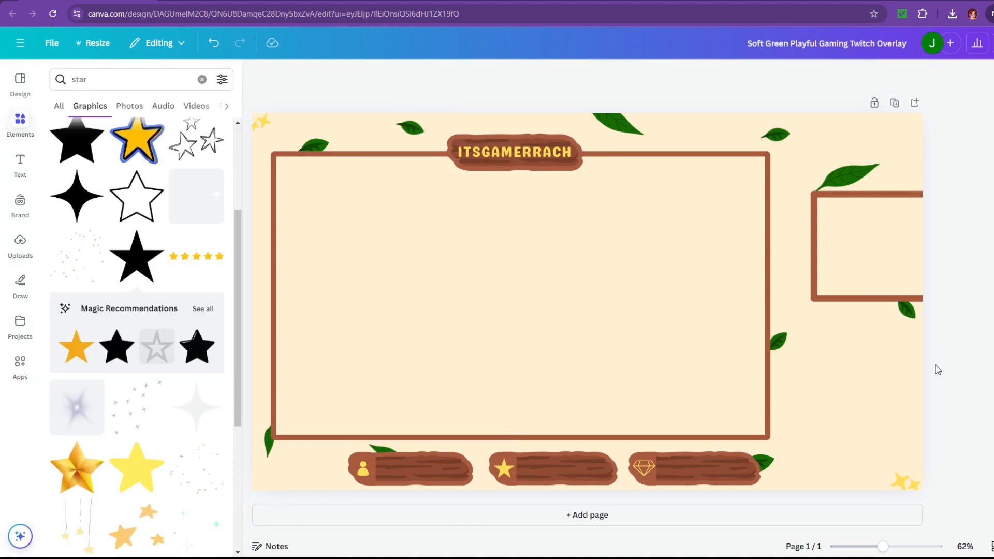
Search the graphics library for "mushroom" and browse the results
left_click(91, 77)
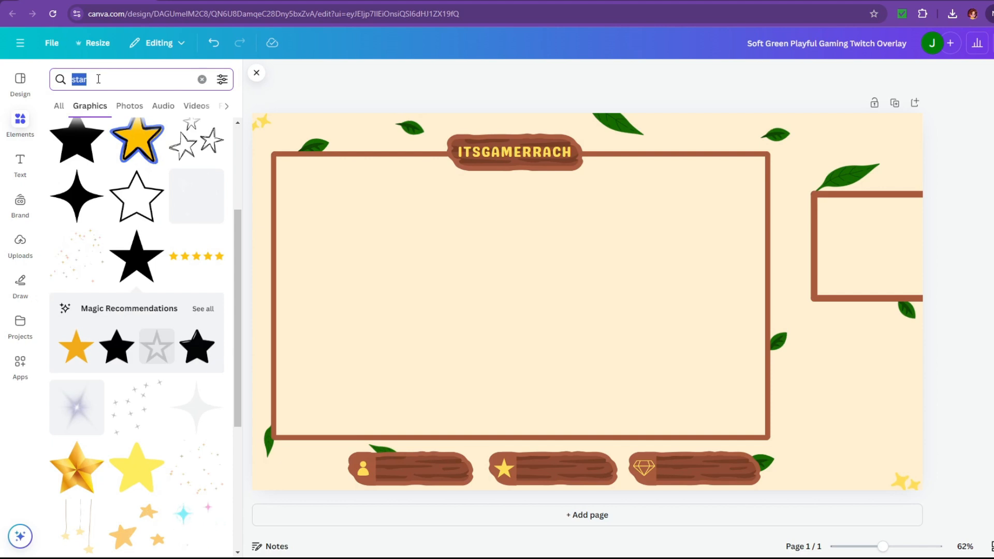
key("BackSpace")
type("mushroom")
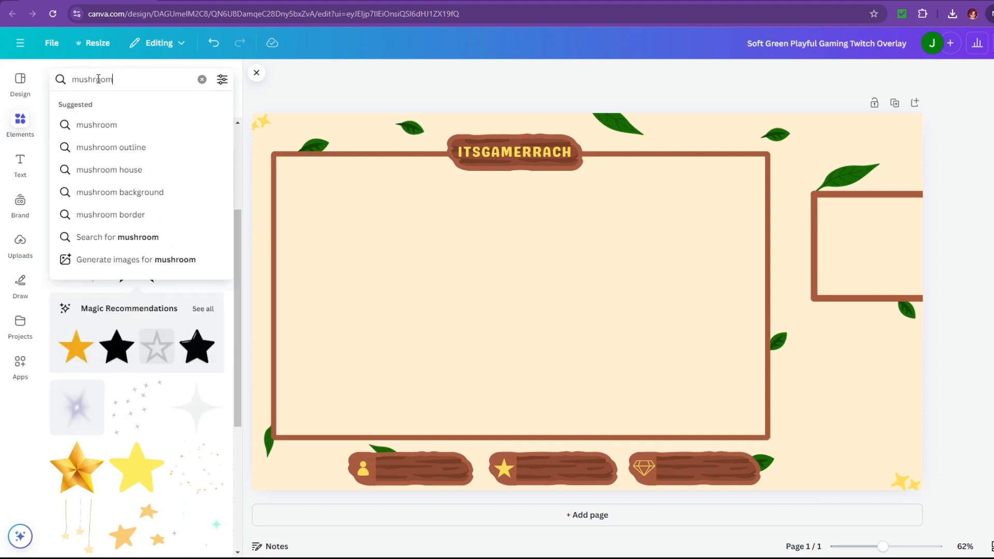
key("Return")
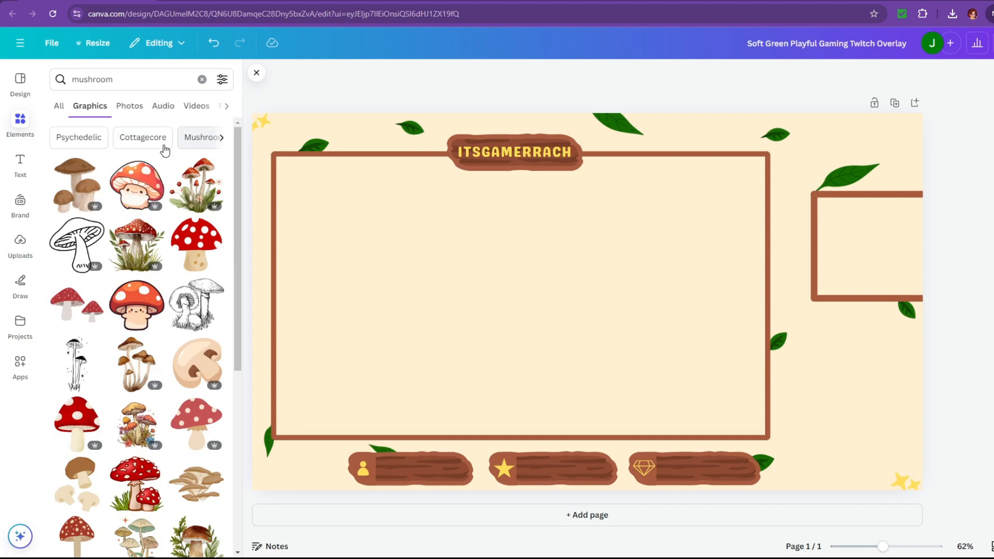
scroll(115, 323, "down", 3)
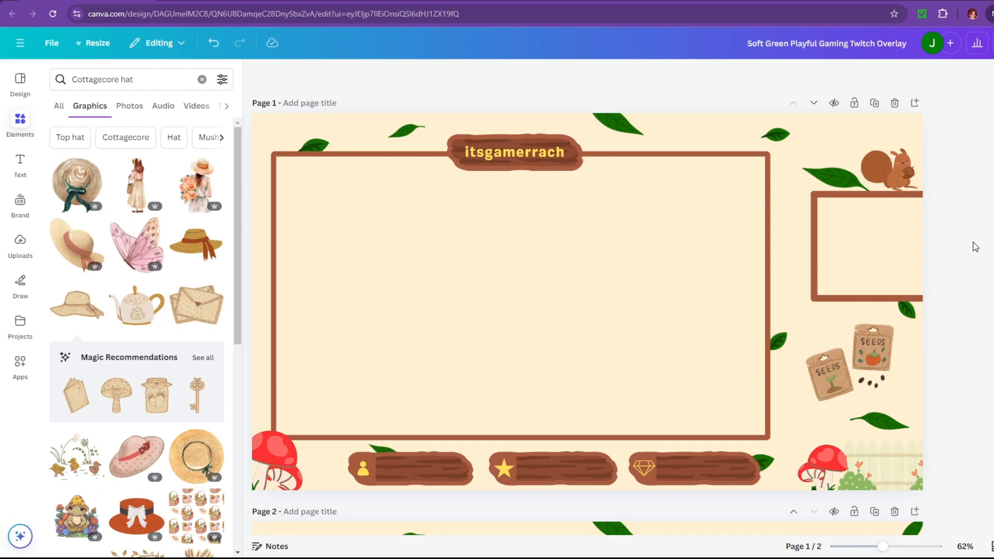
Compare the two overlay pages, one with the small webcam frame and one with the straw-hat character
scroll(975, 247, "down", 5)
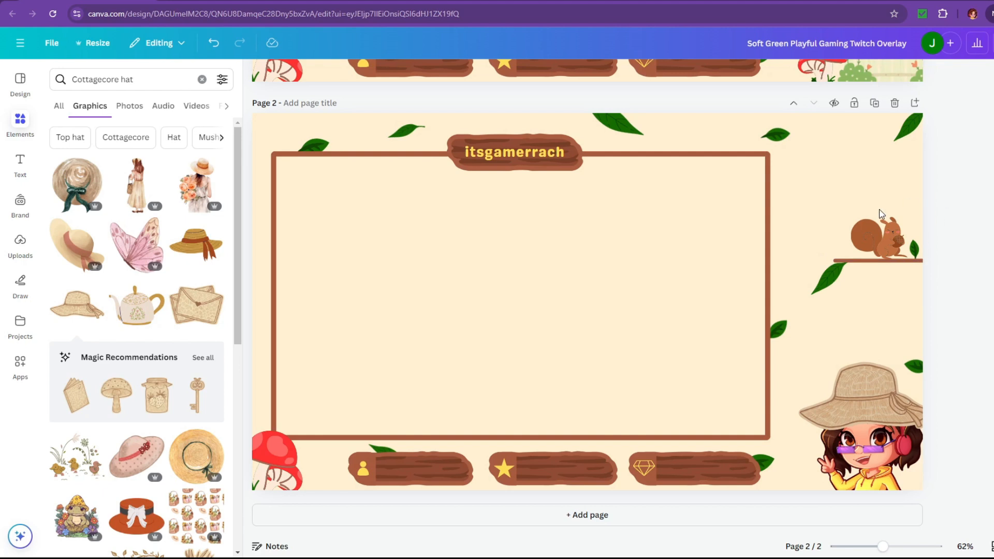
scroll(958, 253, "up", 8)
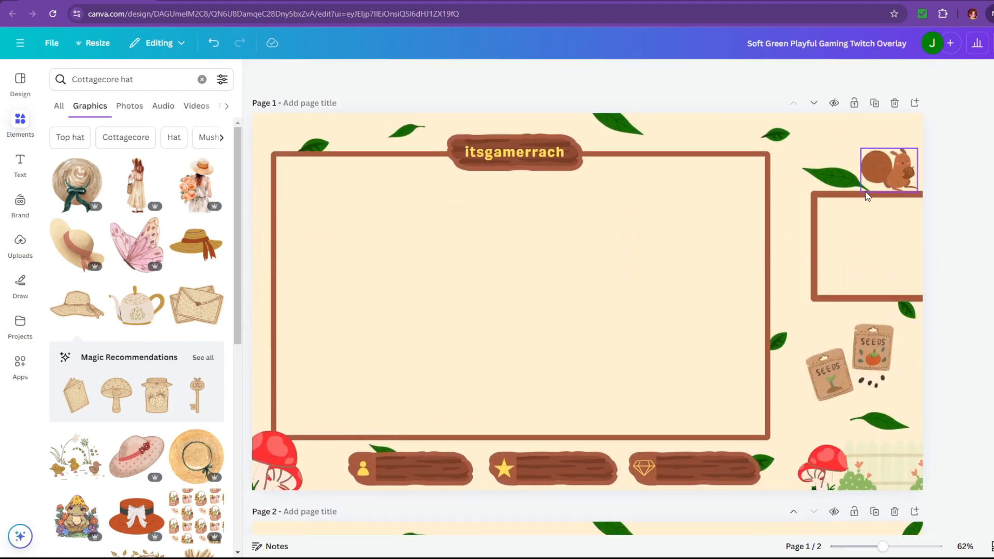
scroll(943, 284, "down", 8)
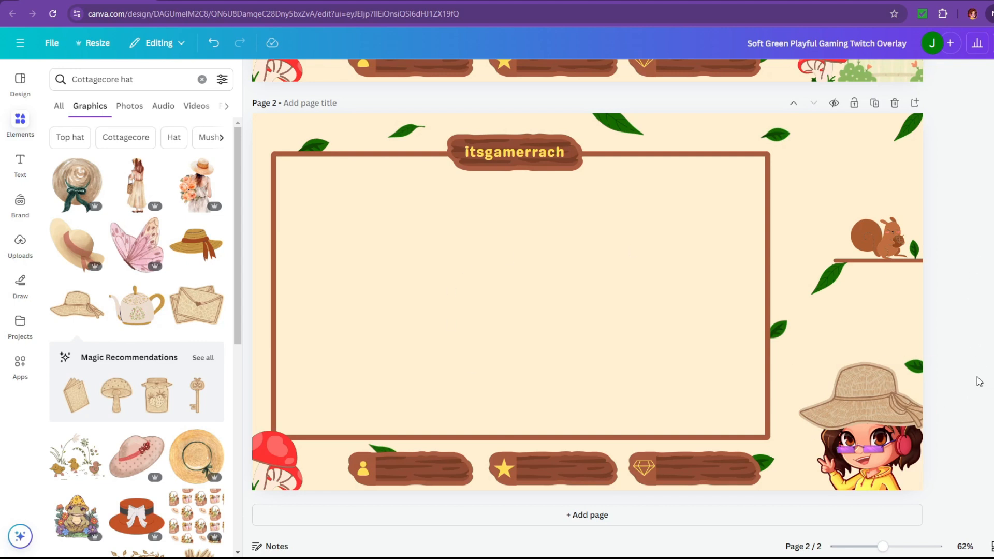
scroll(979, 382, "up", 8)
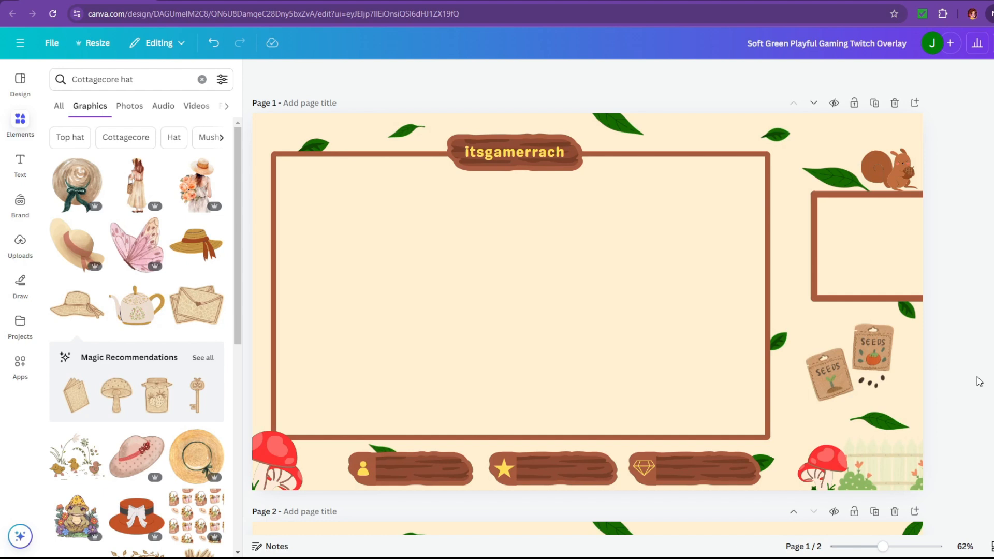